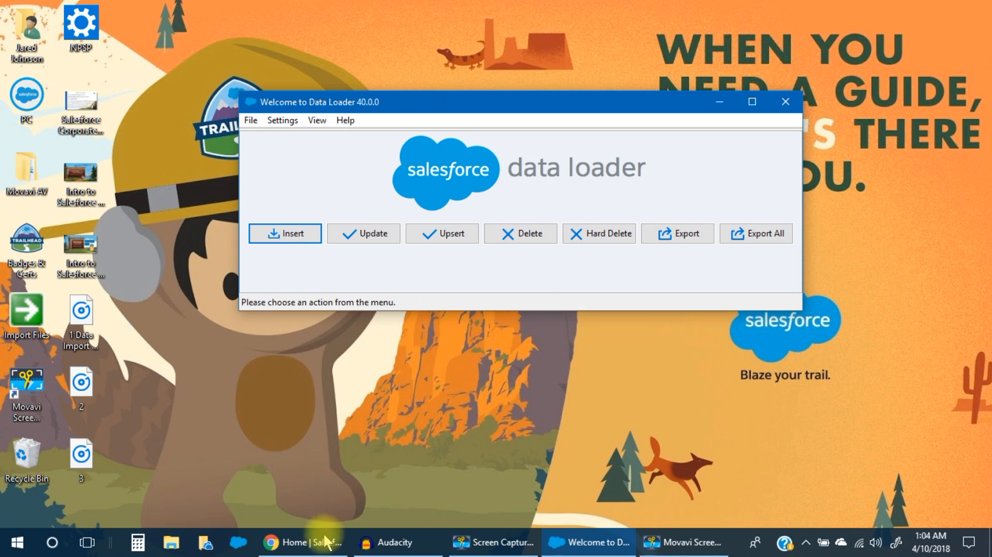
Switch to Salesforce in Chrome and look through the additional navigation items of the NPSP app.
{"action": "left_click", "coordinate": [309, 542]}
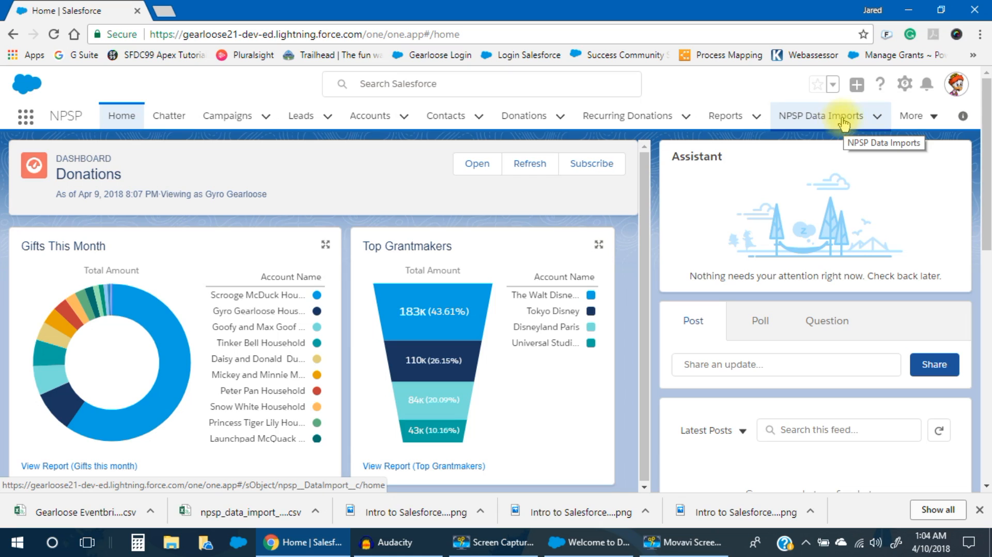
{"action": "left_click", "coordinate": [931, 122]}
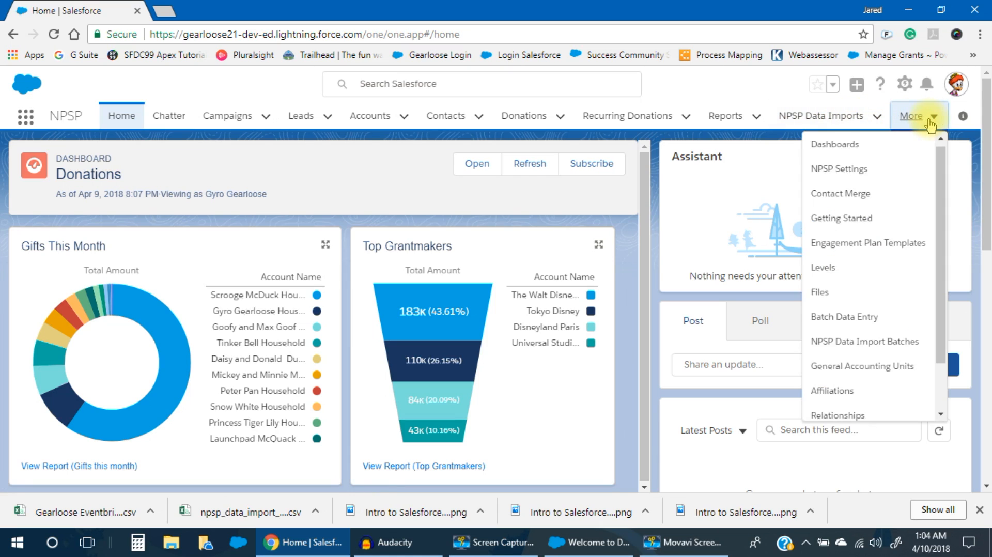
{"action": "scroll", "coordinate": [897, 217], "scroll_direction": "down", "scroll_amount": 2}
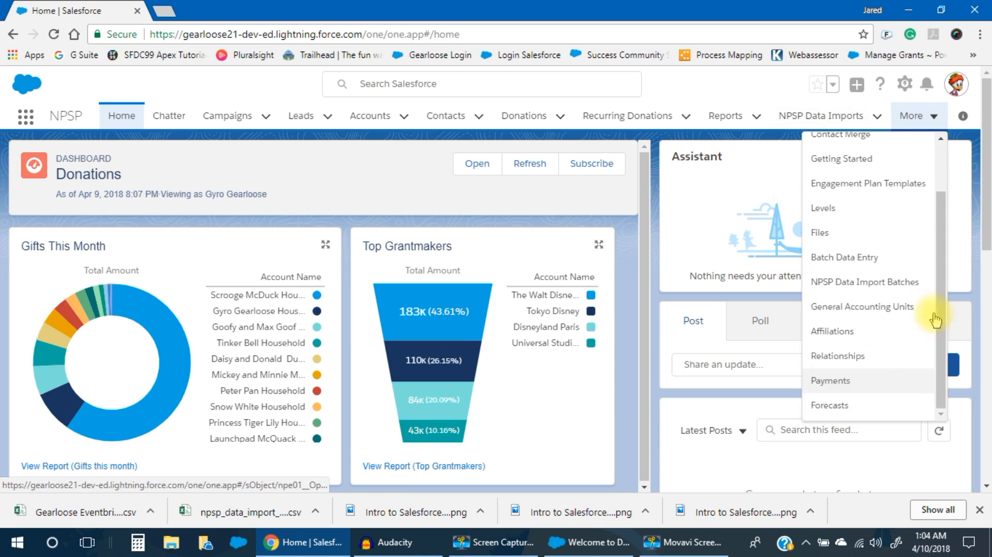
{"action": "left_click", "coordinate": [717, 79]}
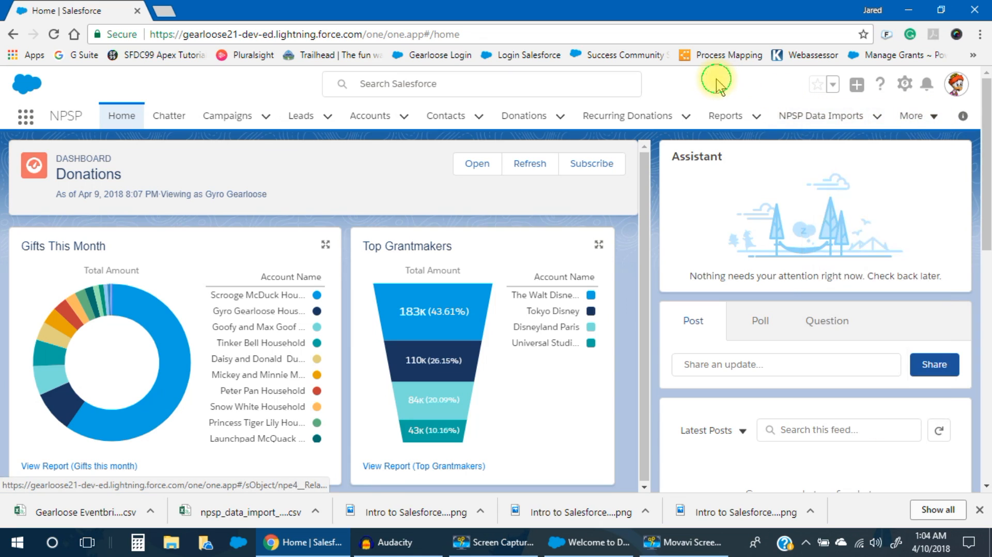
Find NPSP Data Imports among all items in the App Launcher, open it, and show the To Be Imported list view.
{"action": "left_click", "coordinate": [24, 119]}
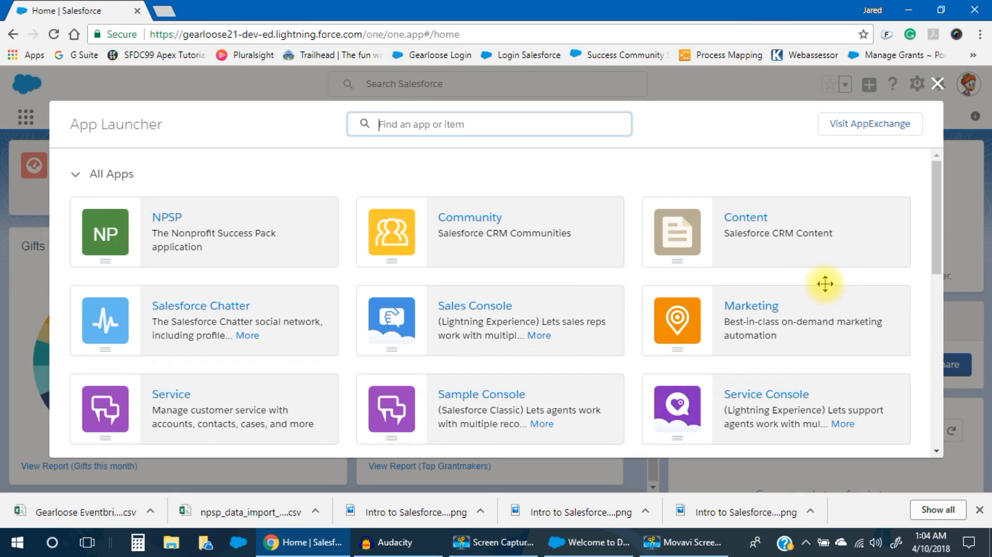
{"action": "left_click_drag", "start_coordinate": [937, 201], "coordinate": [934, 337]}
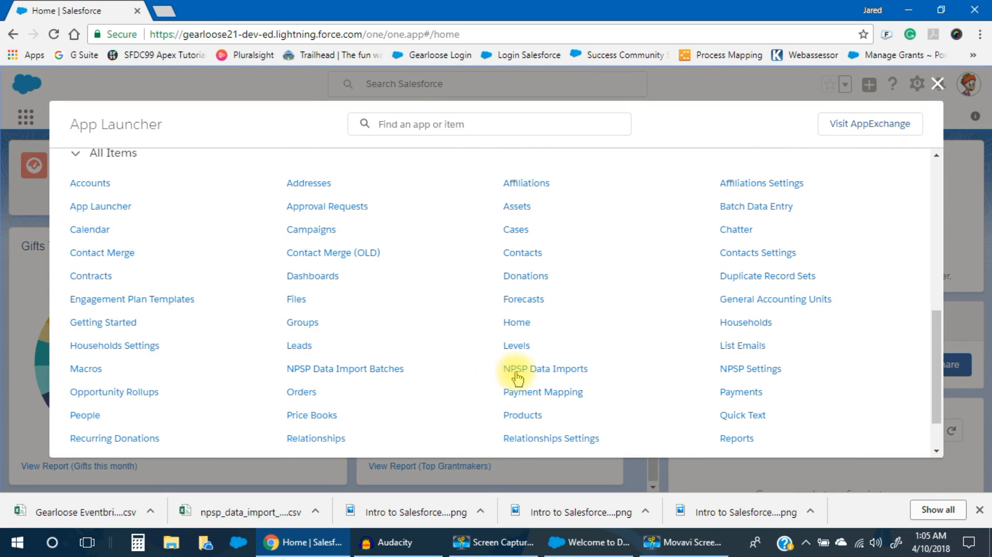
{"action": "left_click", "coordinate": [573, 380]}
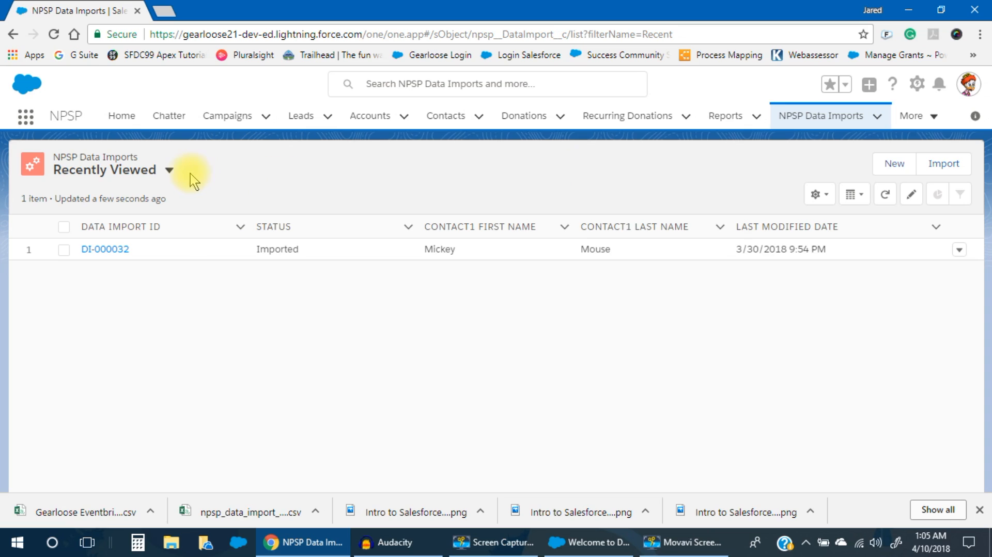
{"action": "left_click", "coordinate": [169, 171]}
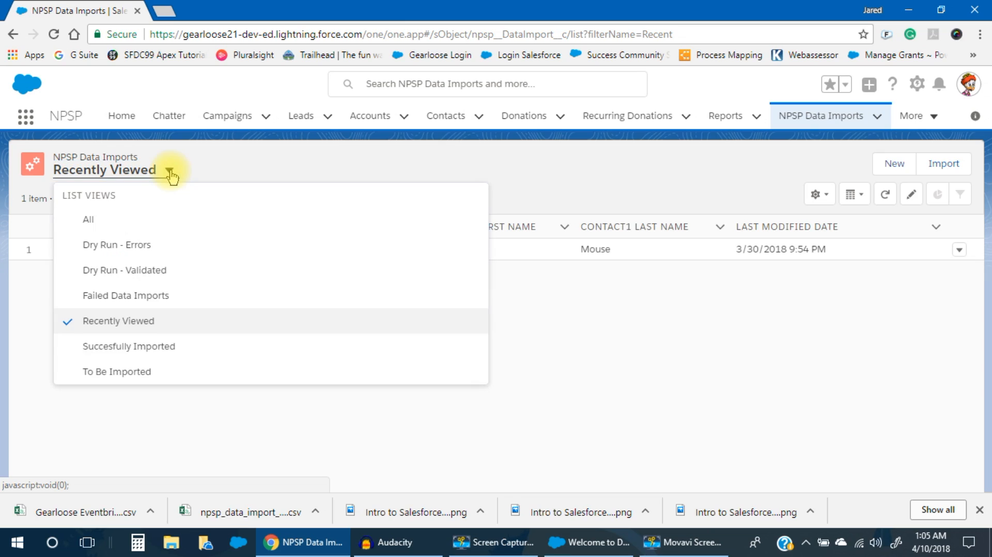
{"action": "left_click", "coordinate": [149, 374]}
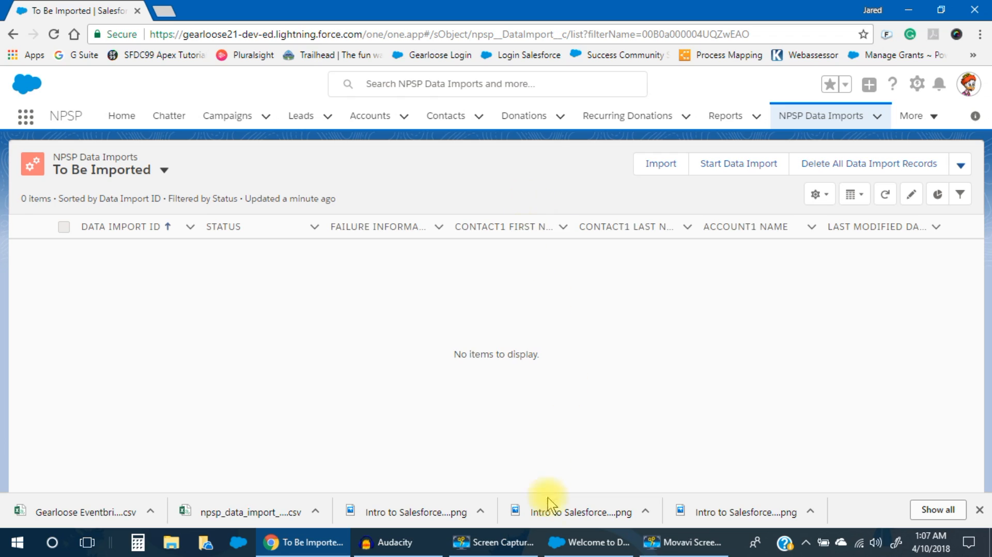
Switch to Data Loader, minimize the browser behind it, and start an Insert operation.
{"action": "left_click", "coordinate": [588, 547]}
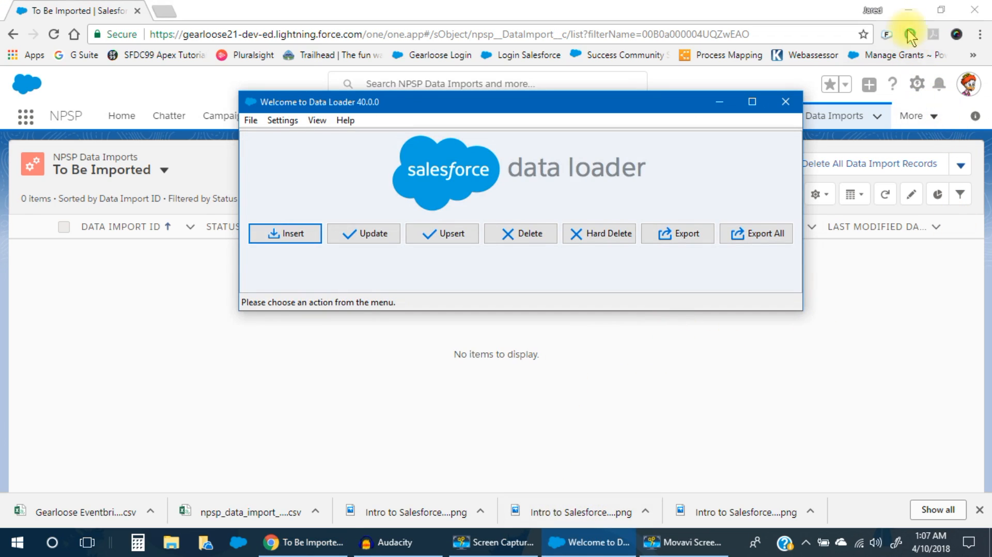
{"action": "left_click", "coordinate": [914, 13]}
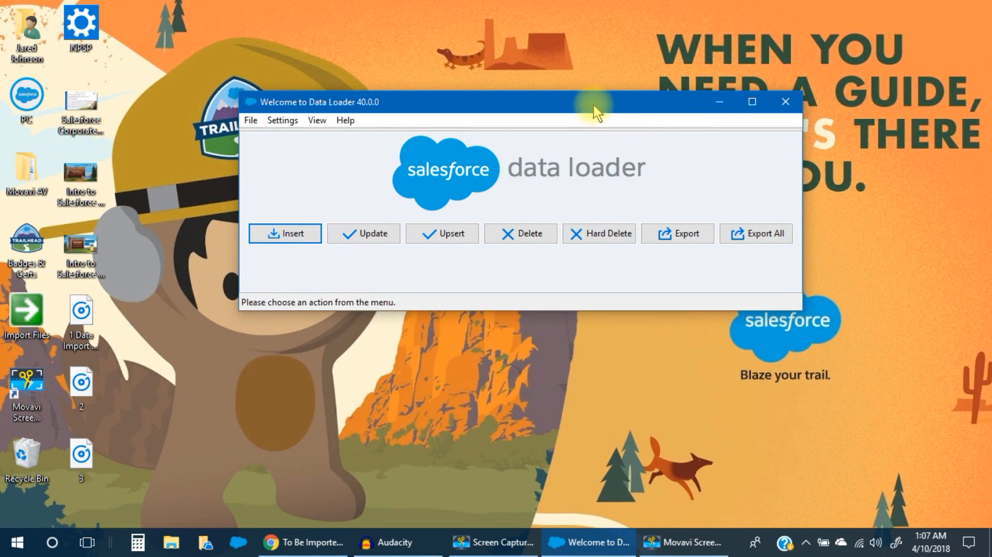
{"action": "mouse_move", "coordinate": [589, 103]}
{"action": "left_mouse_down"}
{"action": "mouse_move", "coordinate": [579, 110]}
{"action": "mouse_move", "coordinate": [602, 99]}
{"action": "left_mouse_up"}
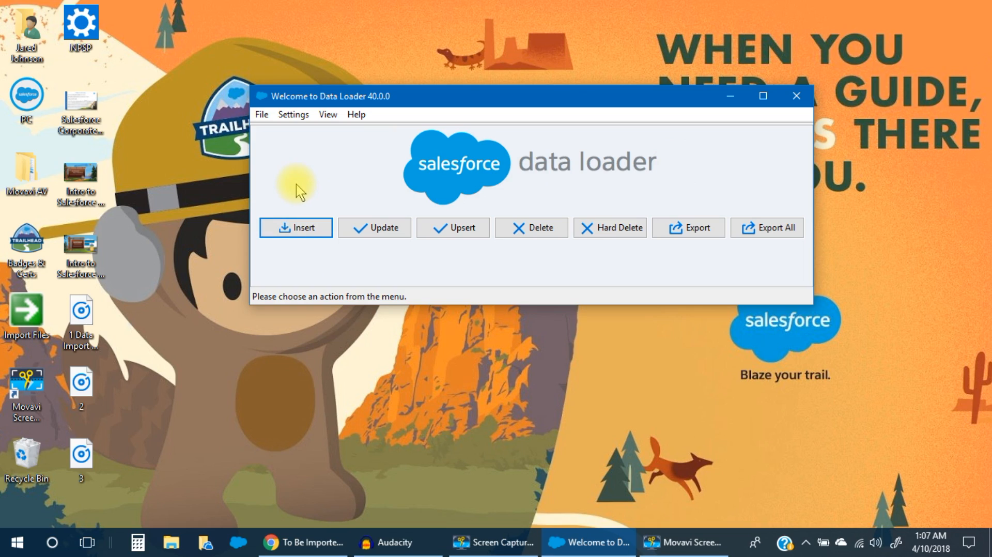
{"action": "left_click", "coordinate": [300, 233]}
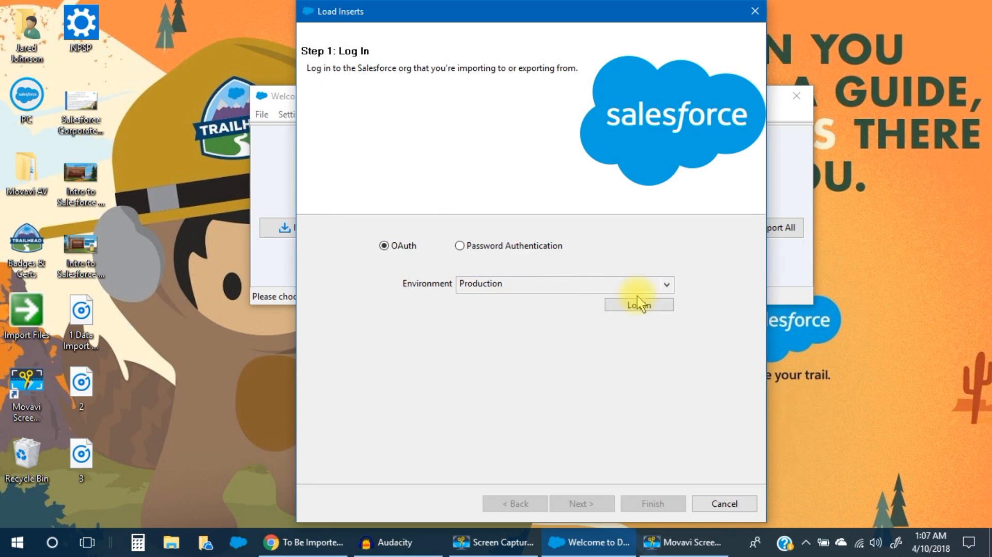
{"action": "left_click", "coordinate": [666, 285]}
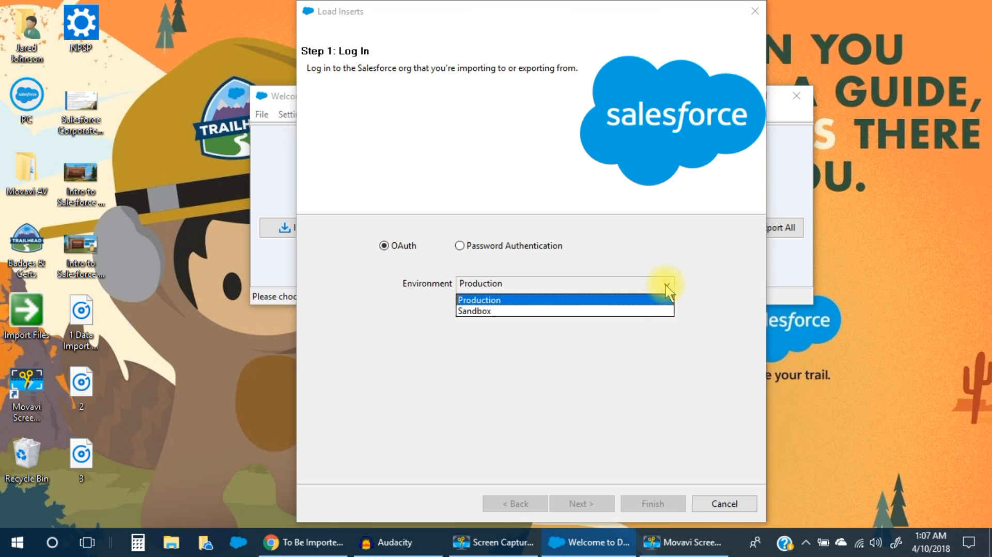
{"action": "left_click", "coordinate": [598, 311]}
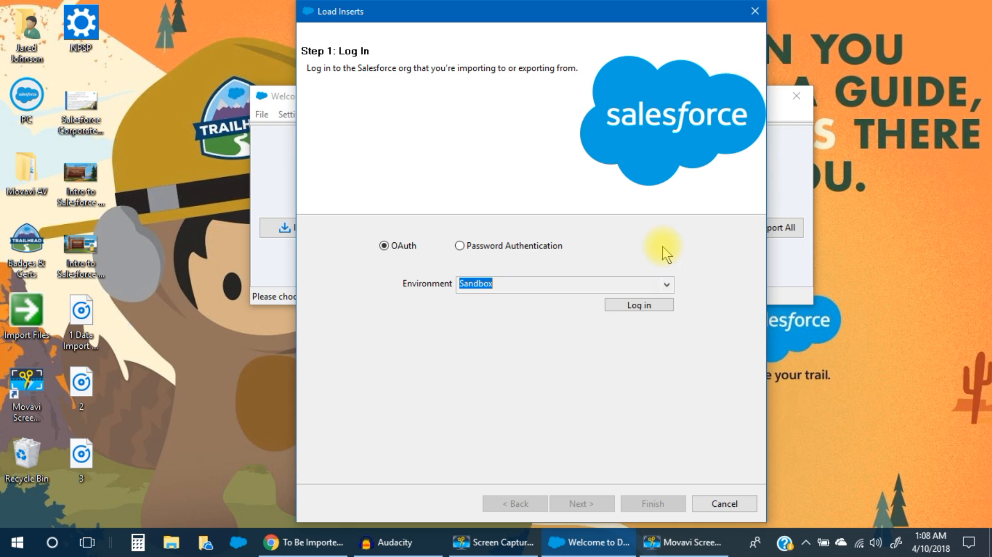
{"action": "left_click", "coordinate": [667, 284]}
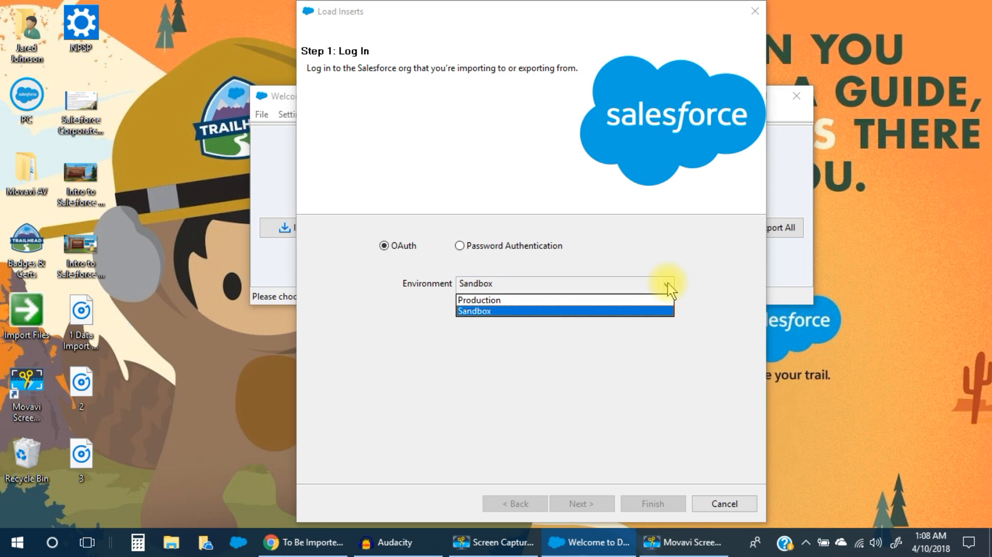
{"action": "left_click", "coordinate": [546, 299]}
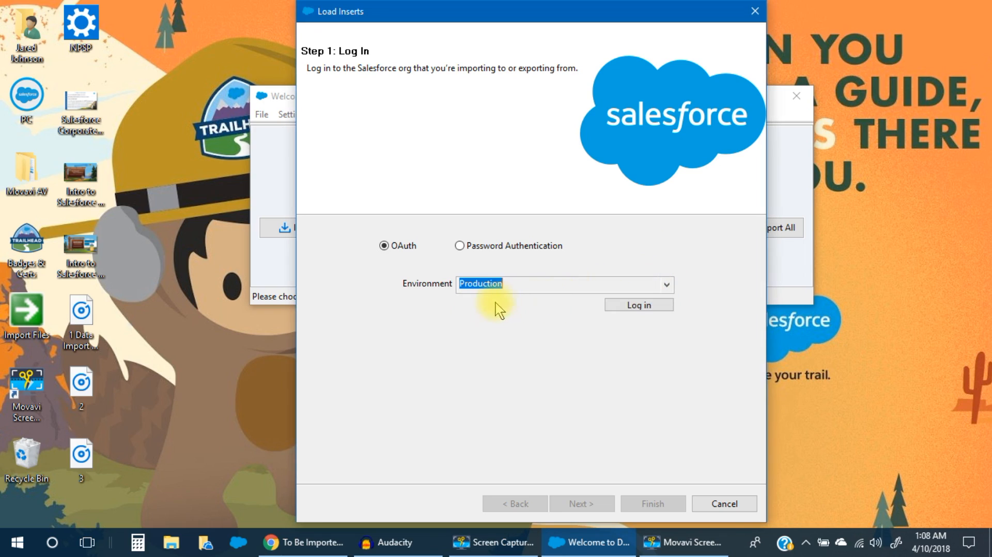
Start the OAuth login to Production and continue with the custom domain gearloose21-dev-ed.my.salesforce.com.
{"action": "left_click", "coordinate": [639, 306]}
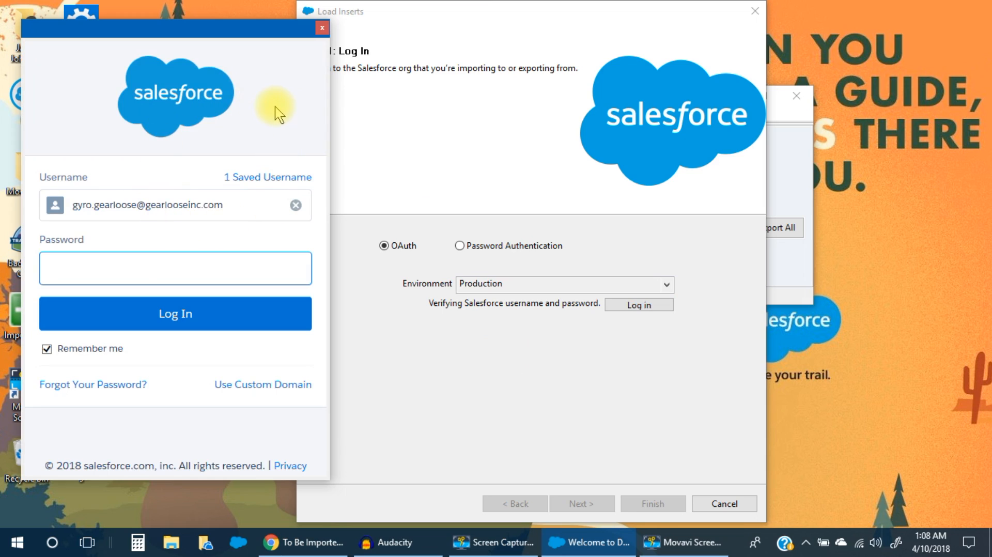
{"action": "left_click", "coordinate": [264, 387]}
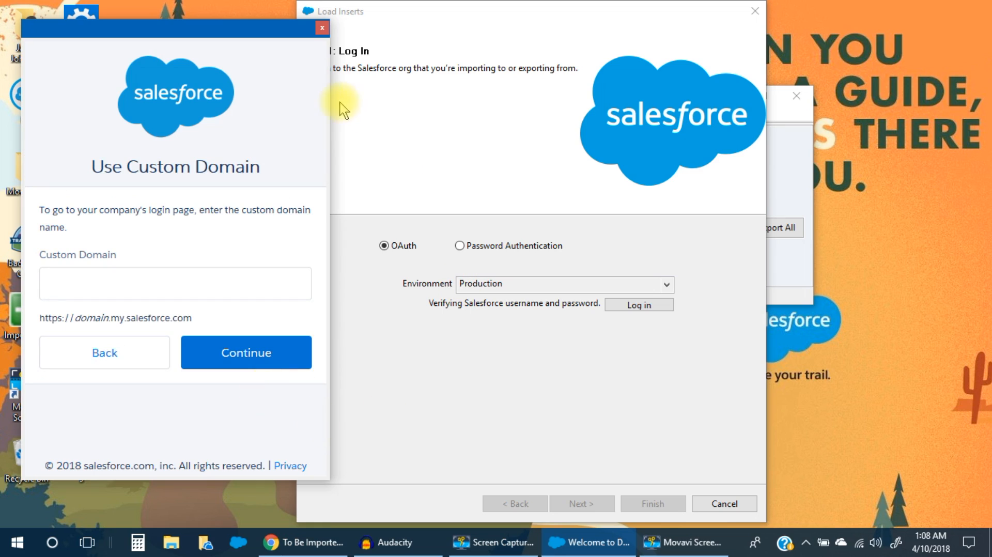
{"action": "left_click", "coordinate": [184, 283]}
{"action": "right_click", "coordinate": [240, 284]}
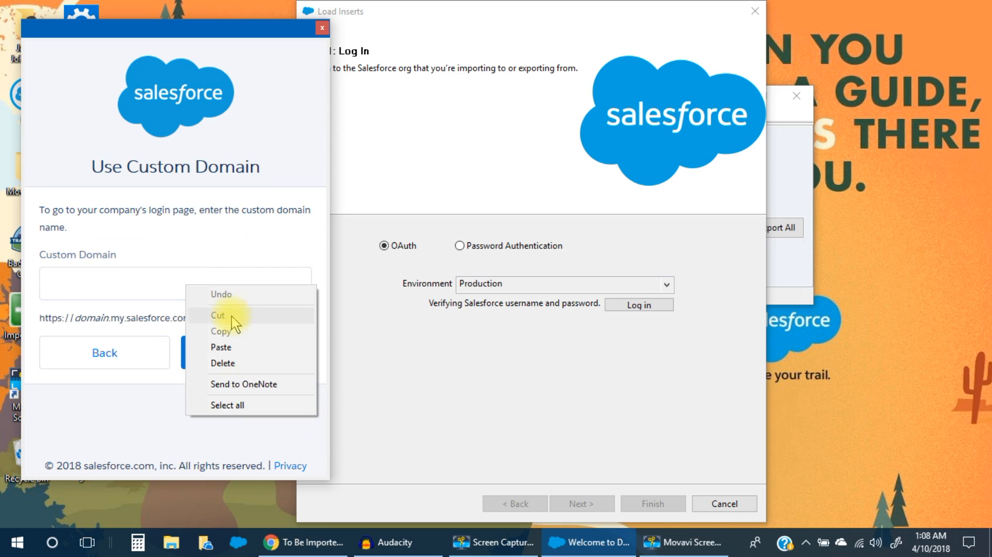
{"action": "left_click", "coordinate": [232, 346]}
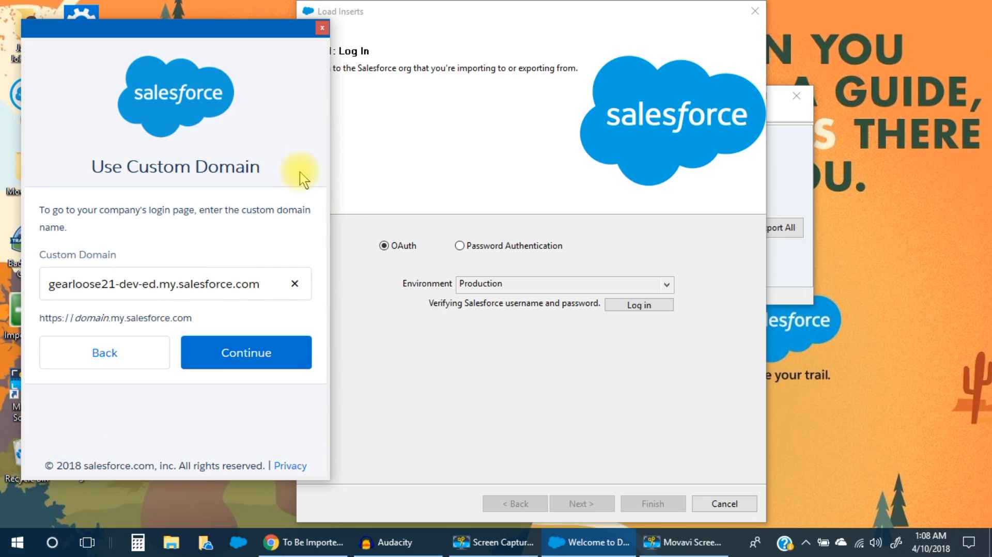
{"action": "left_click", "coordinate": [239, 358]}
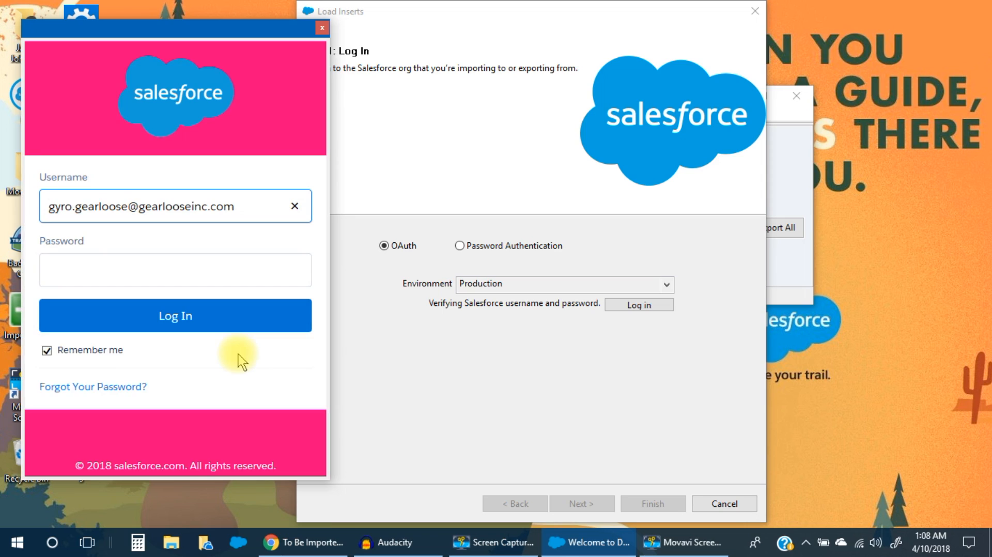
Enter the account password, log in, and allow Dataloader Bulk access to the account.
{"action": "left_click", "coordinate": [228, 272]}
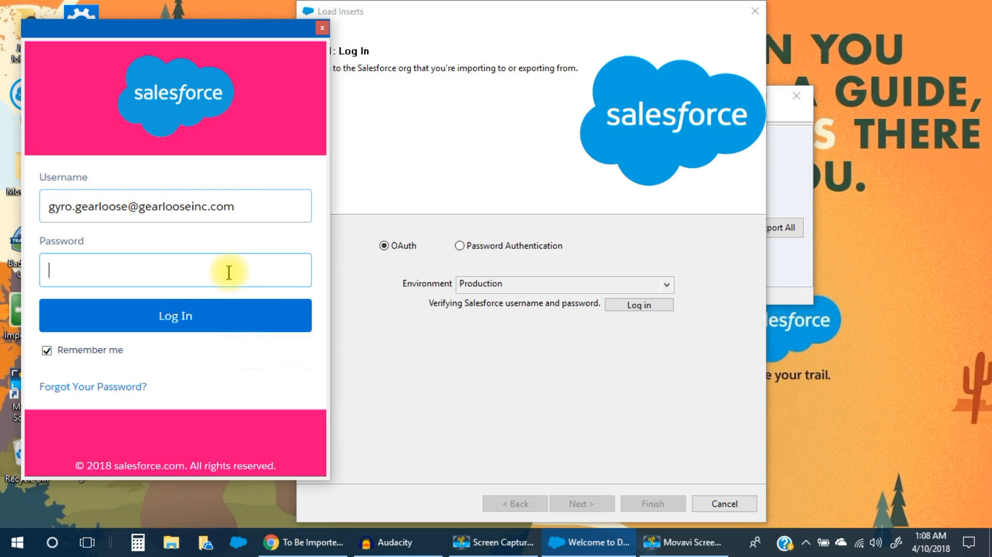
{"action": "type", "text": "•••••••"}
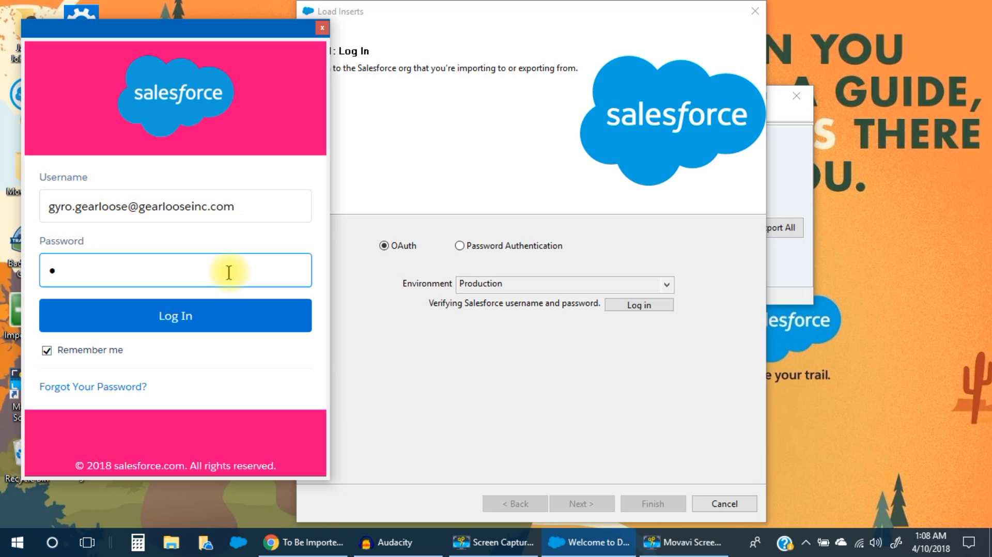
{"action": "type", "text": "••••••"}
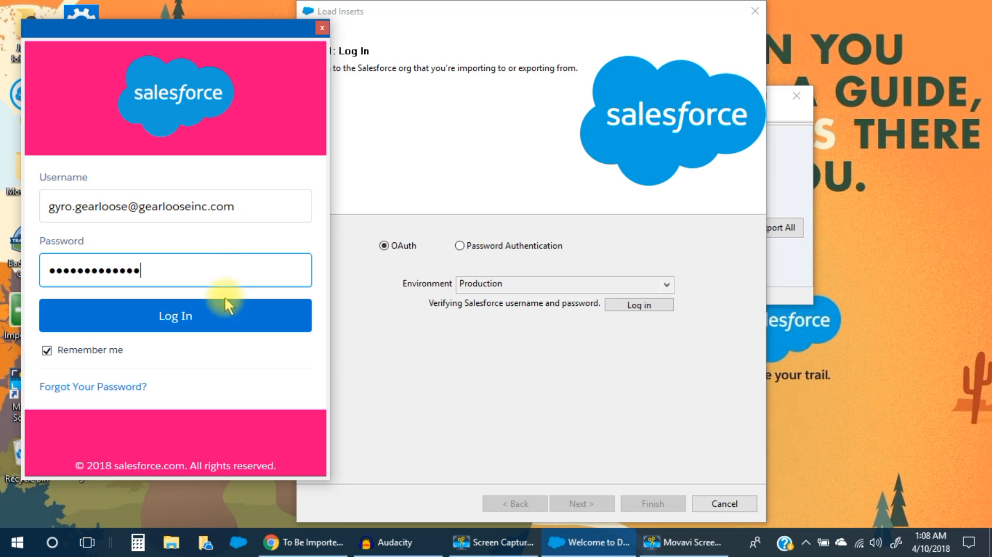
{"action": "left_click", "coordinate": [189, 323]}
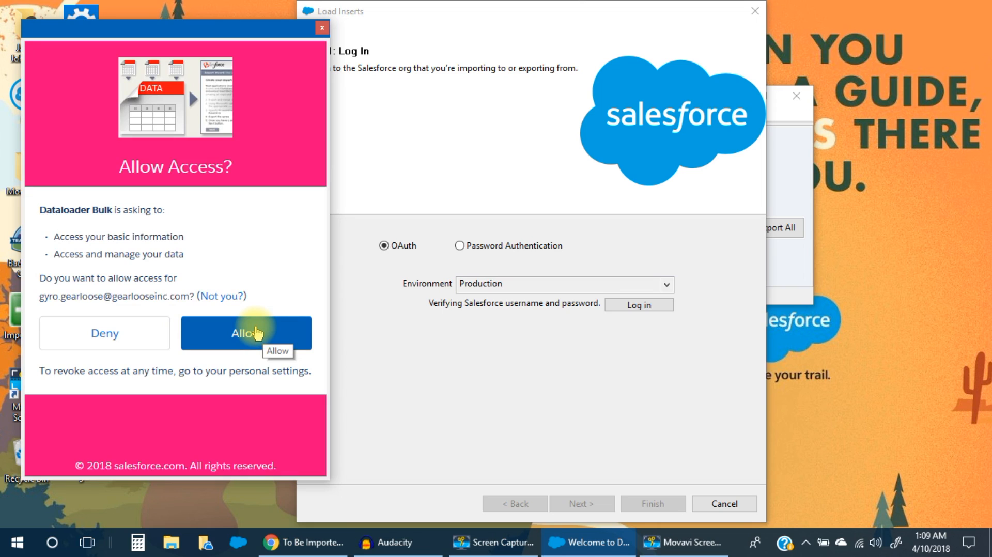
{"action": "left_click", "coordinate": [245, 337]}
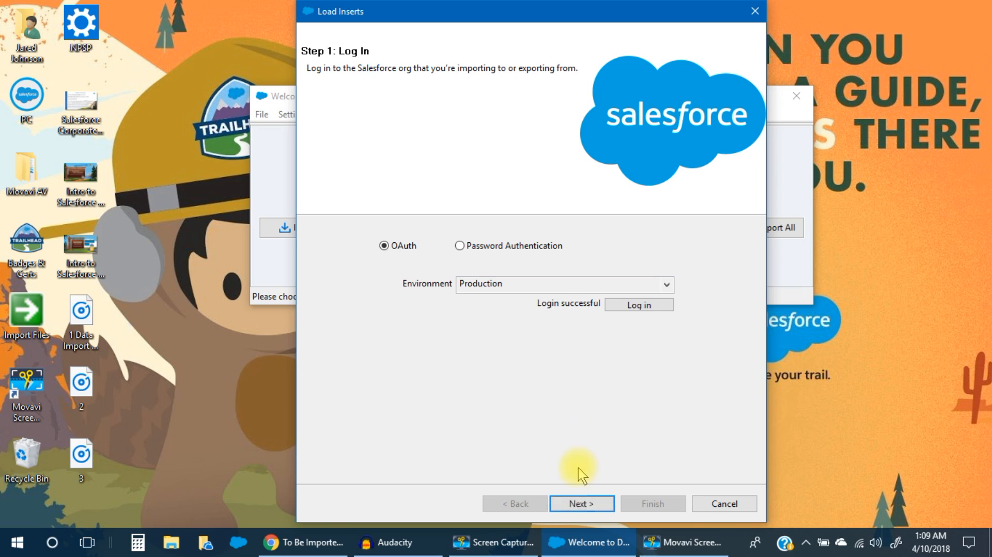
Proceed to data object selection and choose NPSP Data Import (npsp__DataImport__c) as the Salesforce object.
{"action": "left_click", "coordinate": [585, 505]}
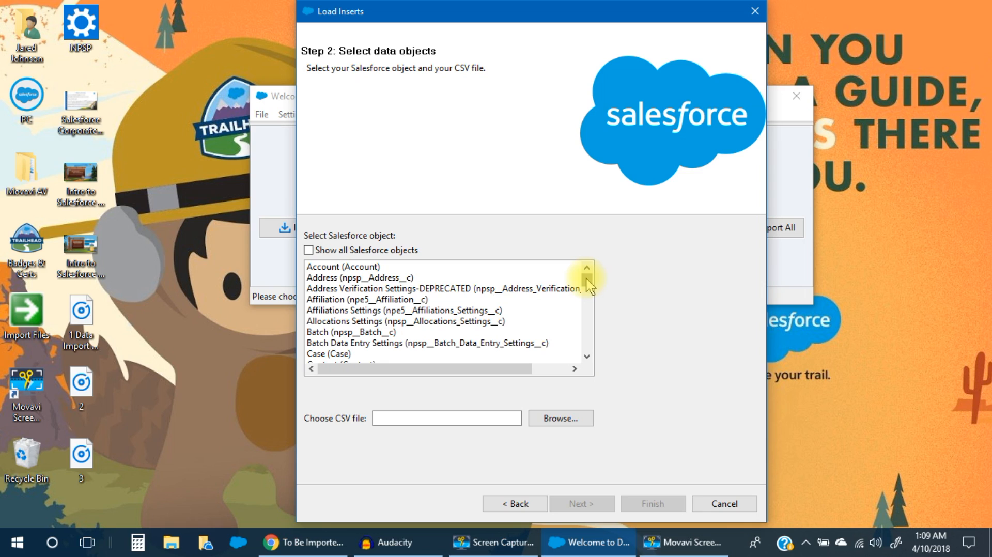
{"action": "left_click_drag", "start_coordinate": [585, 278], "coordinate": [591, 326]}
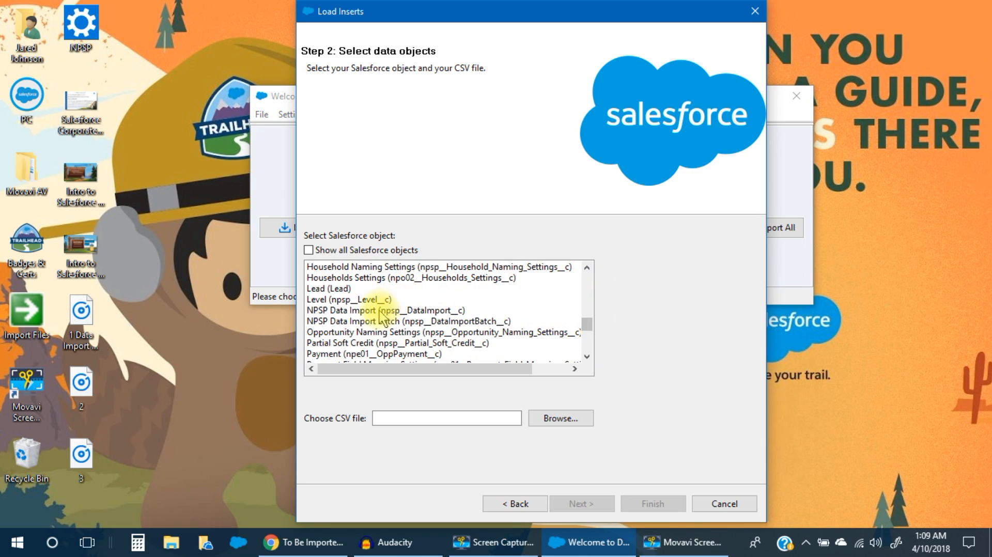
{"action": "left_click", "coordinate": [354, 312]}
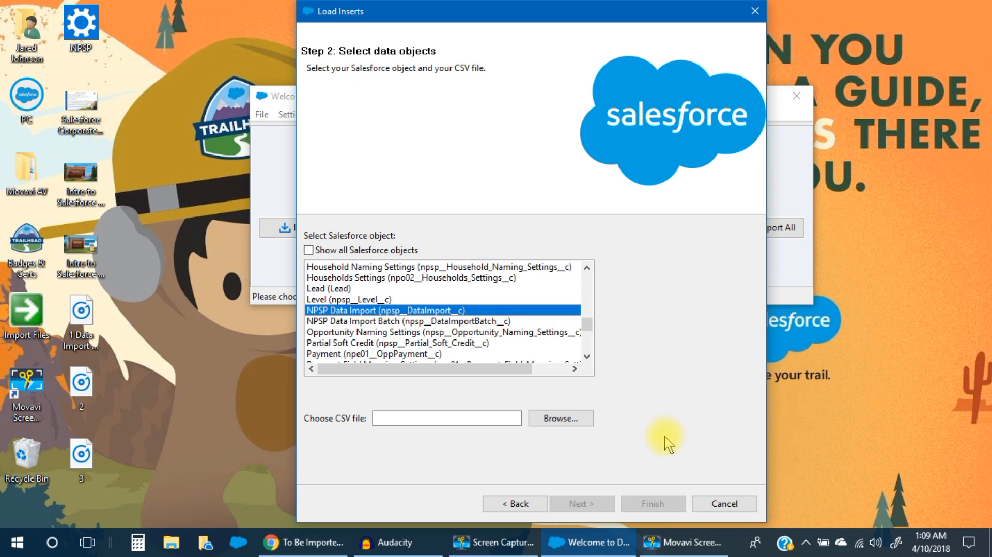
Choose the CSV file "Gearloose Eventbrite Data Imports - Sheet1" from Import Files and proceed to the field mapping.
{"action": "left_click", "coordinate": [455, 419]}
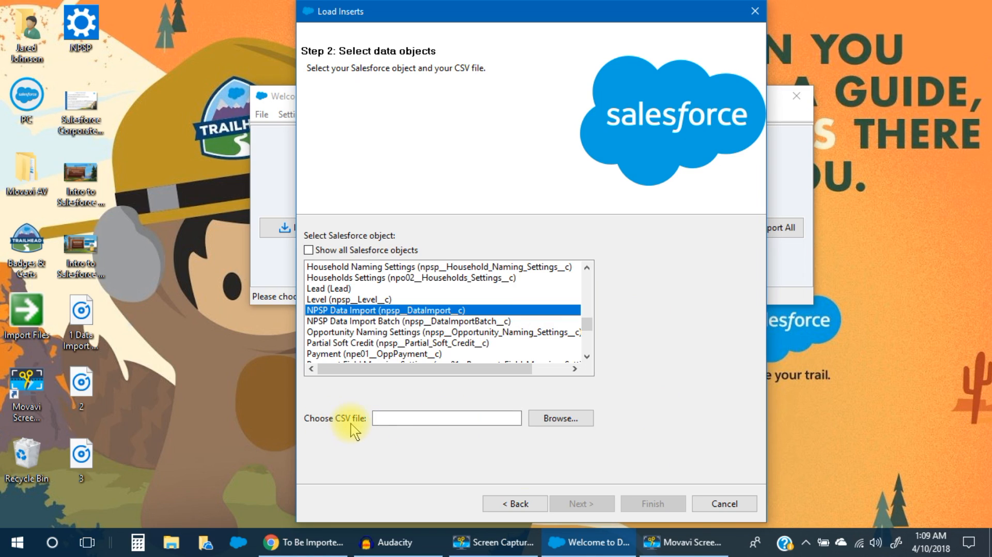
{"action": "left_click", "coordinate": [443, 427]}
{"action": "left_click", "coordinate": [512, 124]}
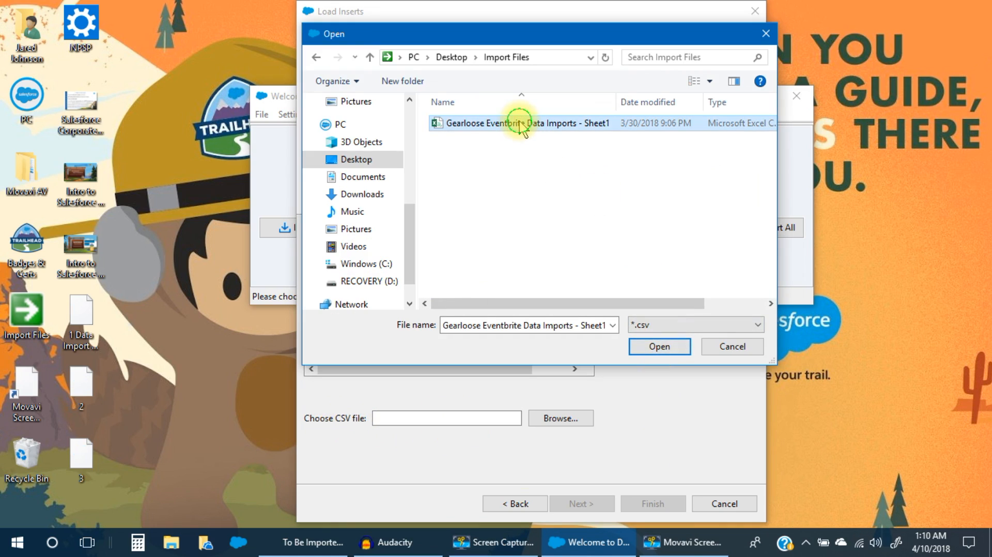
{"action": "left_click", "coordinate": [666, 346]}
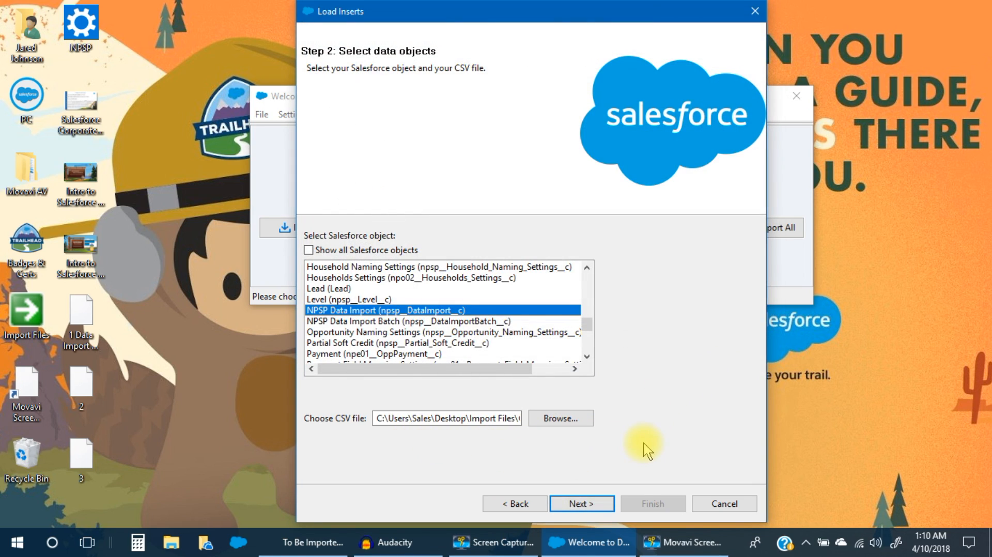
{"action": "left_click", "coordinate": [583, 508]}
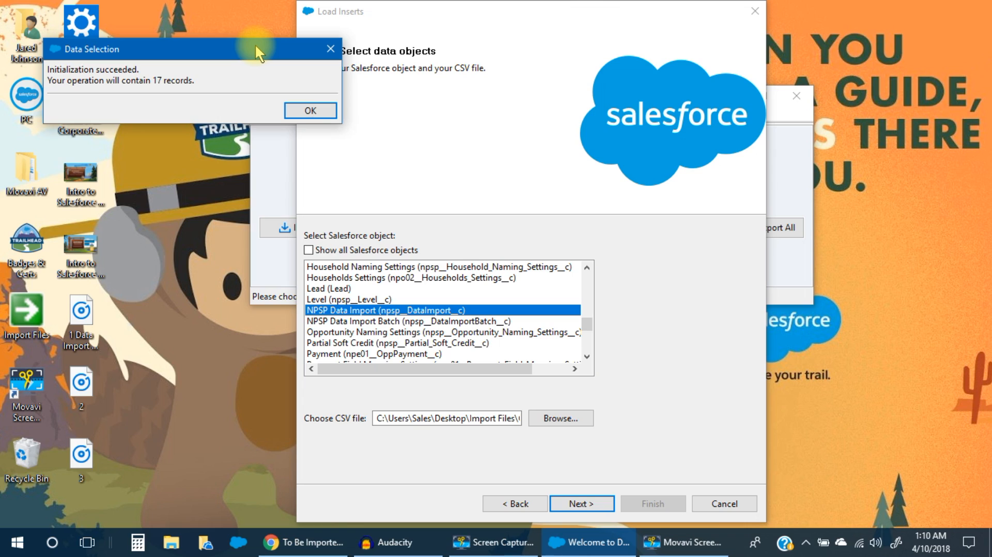
{"action": "left_click", "coordinate": [310, 111]}
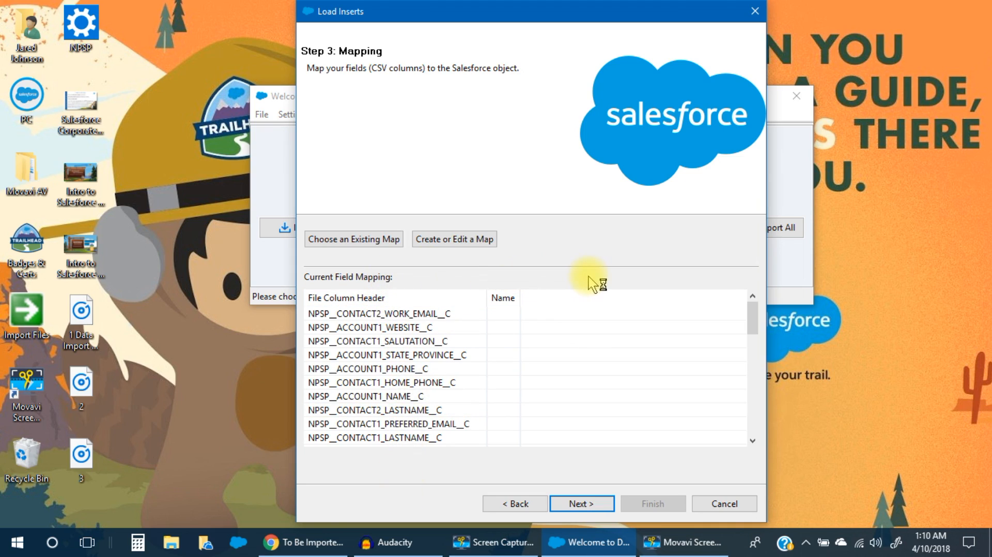
Create a new field map by auto-matching the Salesforce fields to the CSV columns, check the matches, and accept the mapping.
{"action": "left_click", "coordinate": [458, 239]}
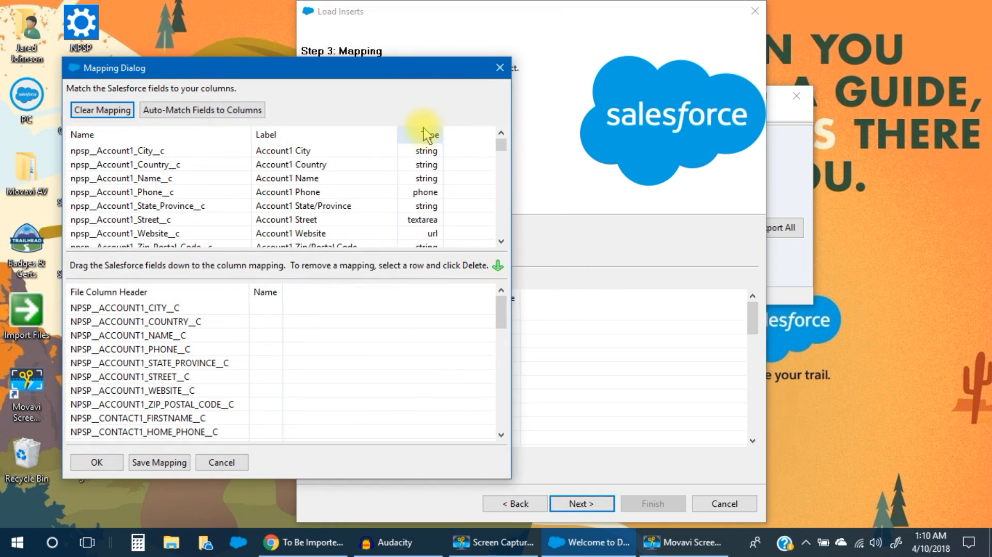
{"action": "left_click_drag", "start_coordinate": [395, 70], "coordinate": [528, 45]}
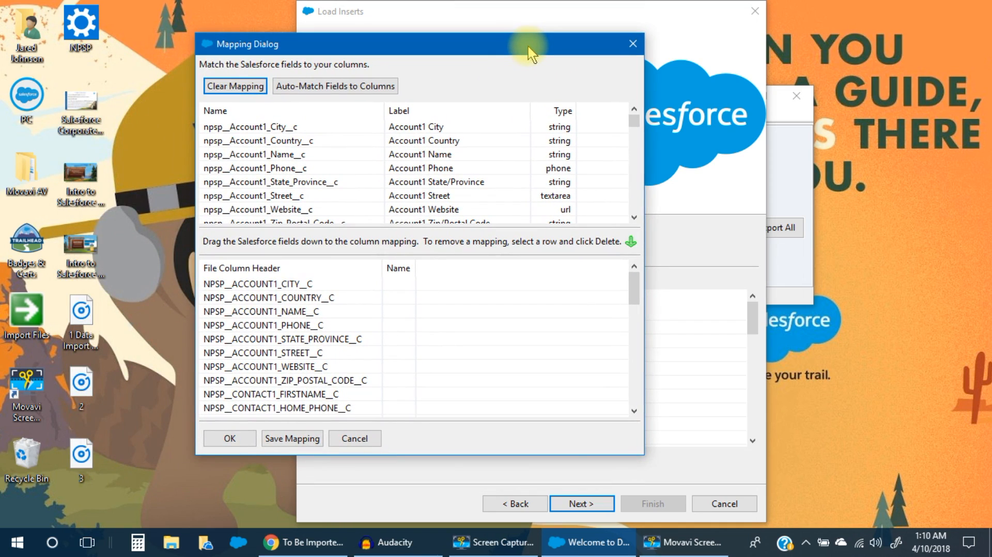
{"action": "left_click", "coordinate": [339, 91]}
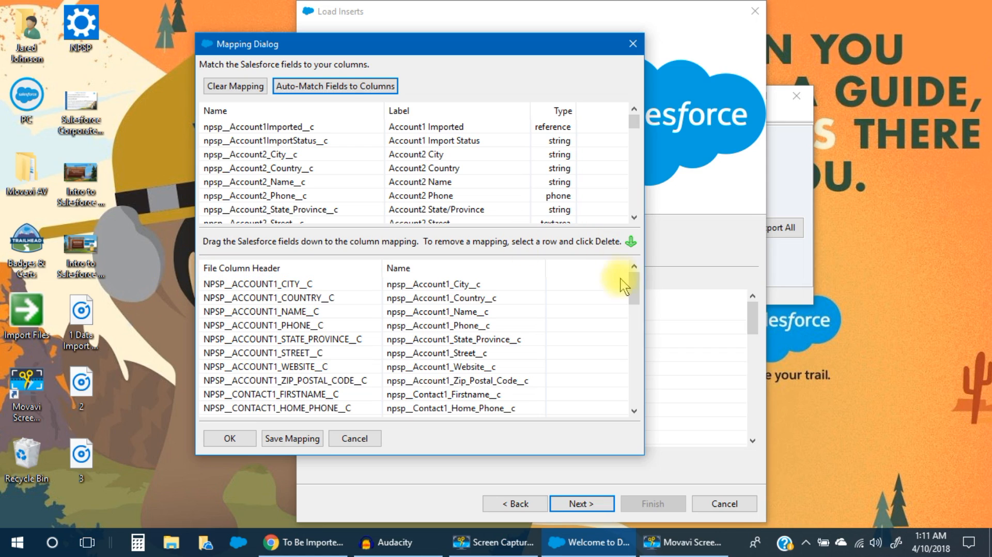
{"action": "left_click", "coordinate": [309, 286]}
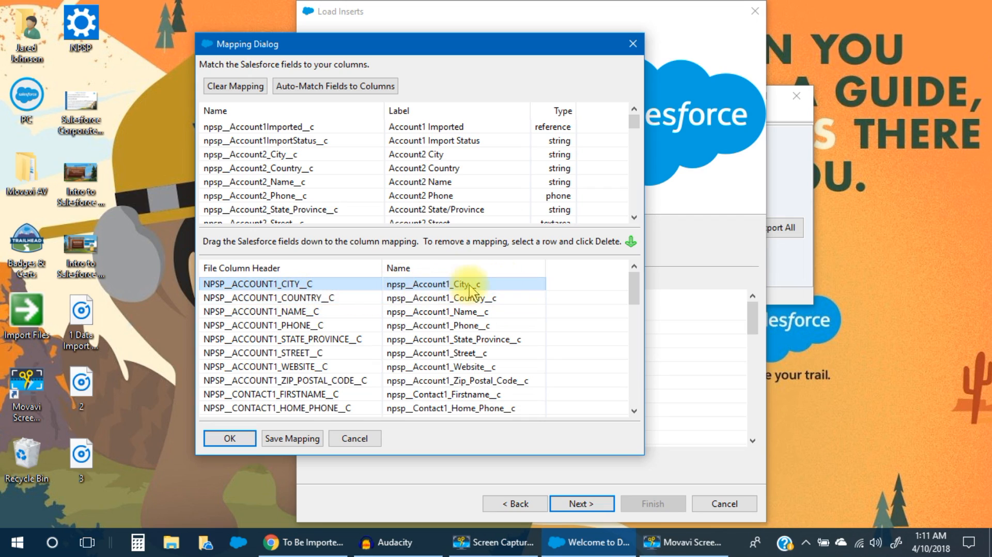
{"action": "left_click", "coordinate": [312, 354]}
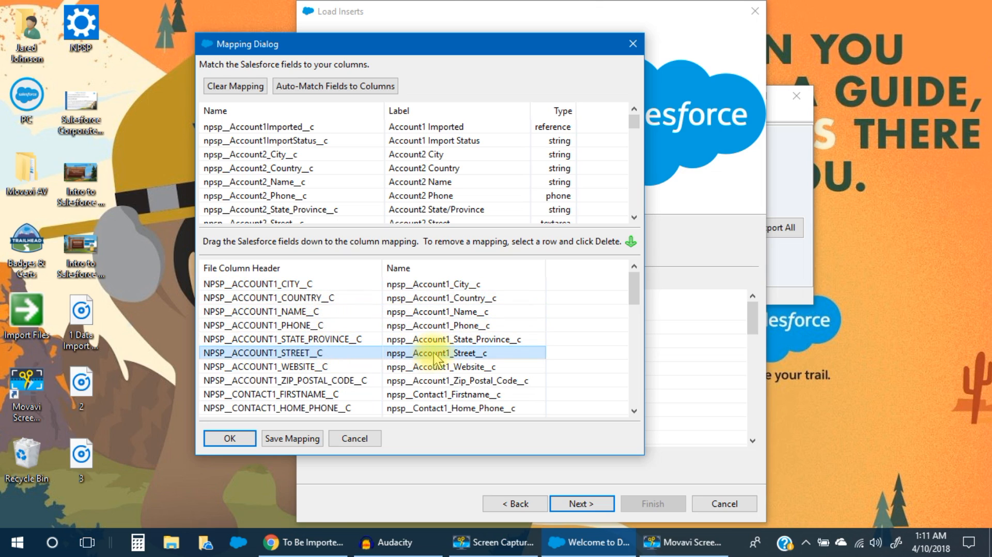
{"action": "left_click_drag", "start_coordinate": [631, 281], "coordinate": [635, 385]}
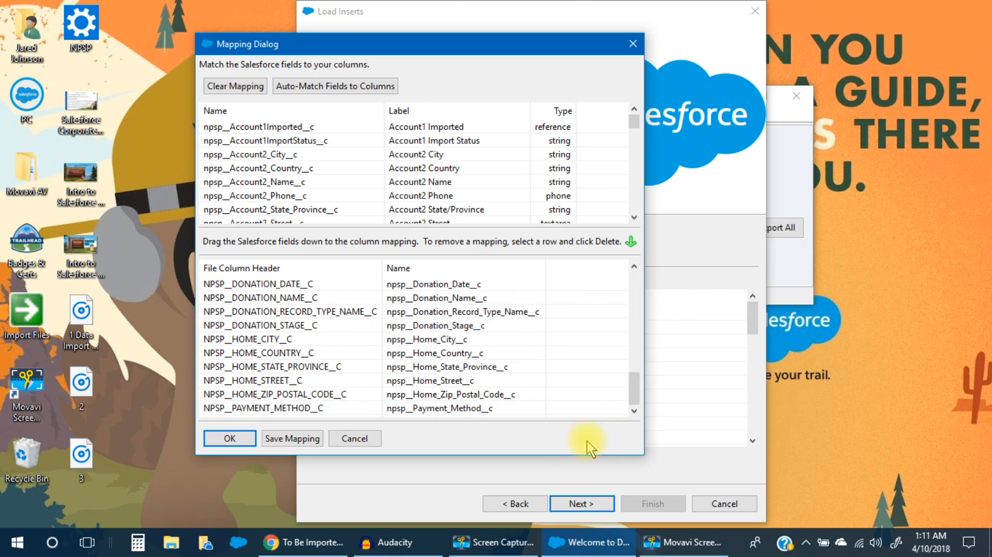
{"action": "left_click", "coordinate": [230, 440]}
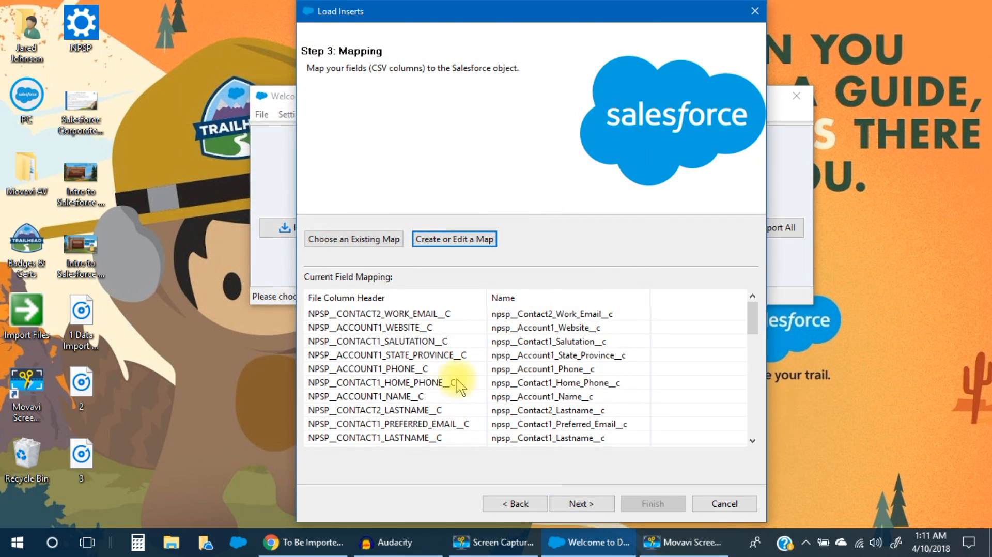
Run the insert of the new records with the result files saved in C:\Users\Sales\Desktop, and dismiss the completion dialog.
{"action": "mouse_move", "coordinate": [750, 321]}
{"action": "left_mouse_down"}
{"action": "mouse_move", "coordinate": [748, 434]}
{"action": "mouse_move", "coordinate": [752, 300]}
{"action": "left_mouse_up"}
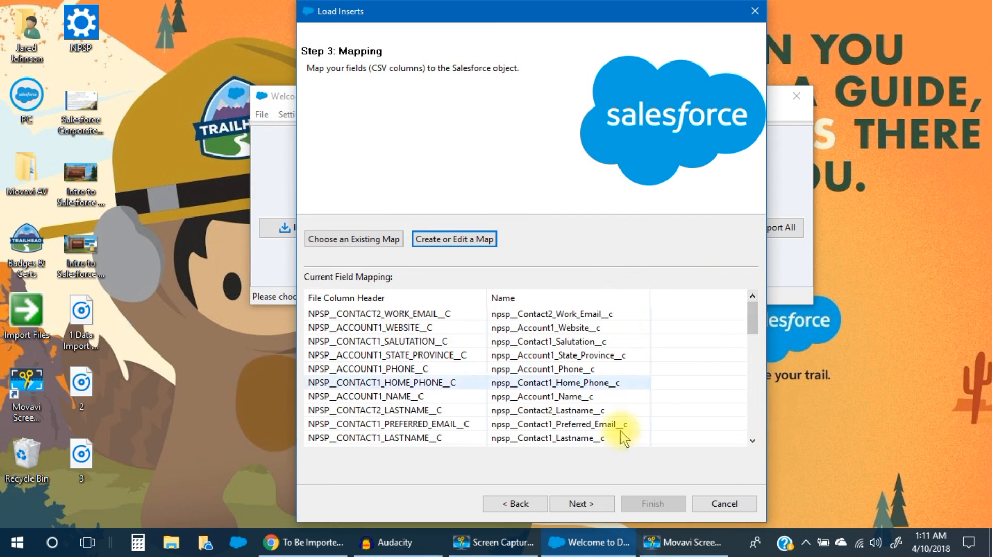
{"action": "left_click", "coordinate": [581, 503]}
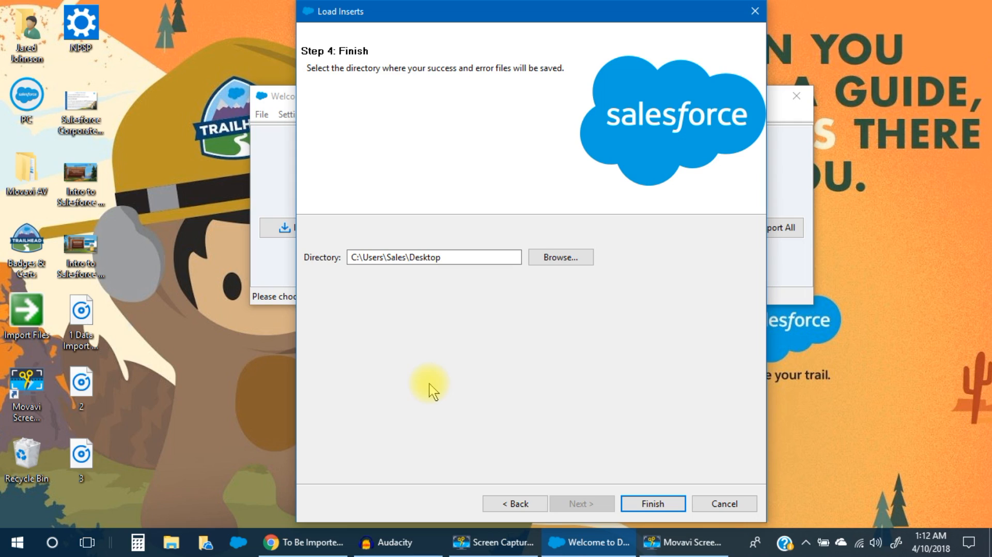
{"action": "key", "text": "Return"}
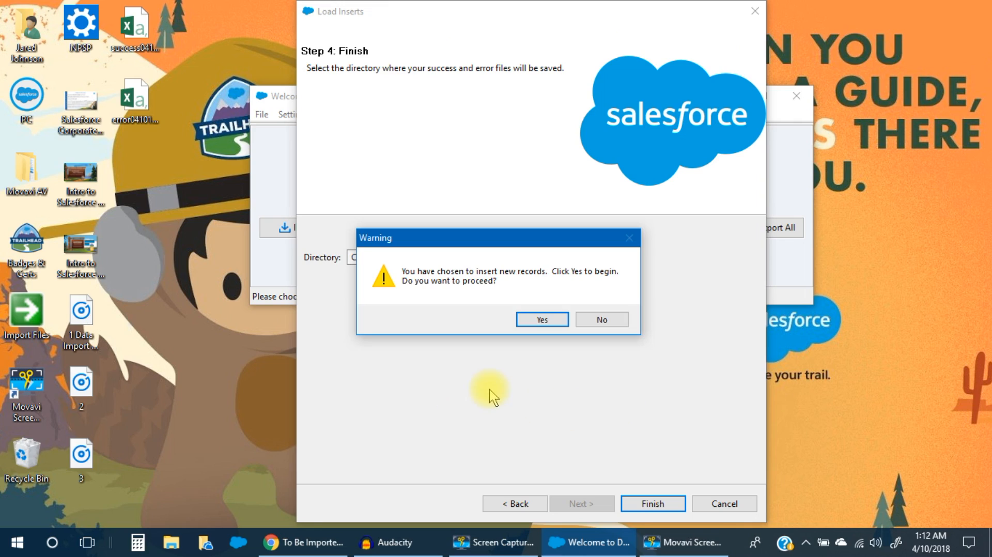
{"action": "left_click", "coordinate": [540, 320]}
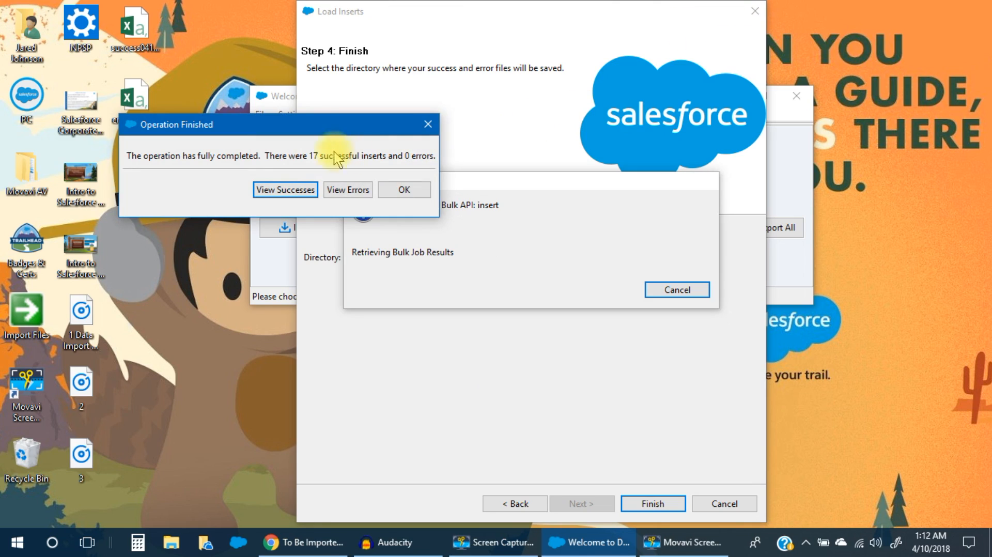
{"action": "left_click", "coordinate": [406, 190]}
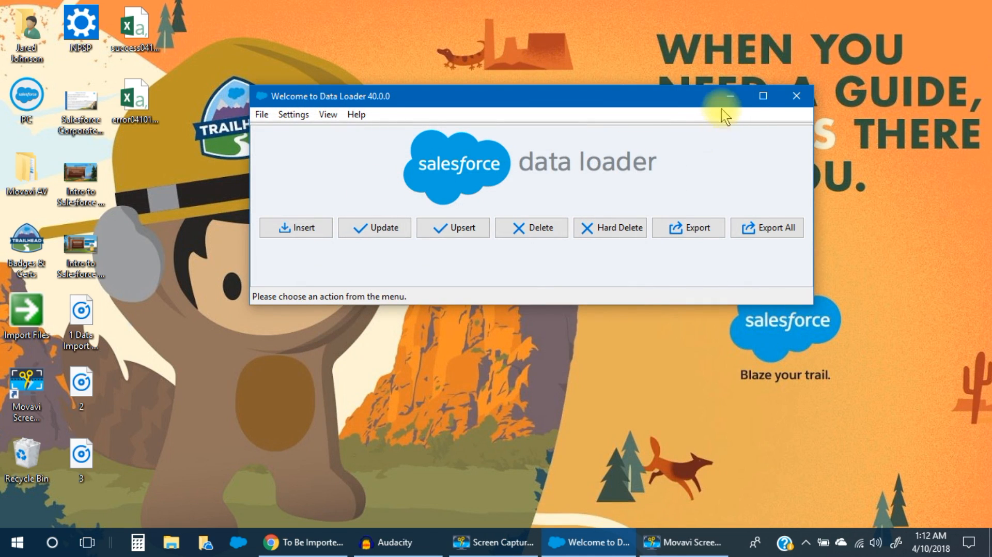
Minimize Data Loader, switch to Chrome, and refresh the To Be Imported list of NPSP Data Imports.
{"action": "left_click", "coordinate": [730, 95]}
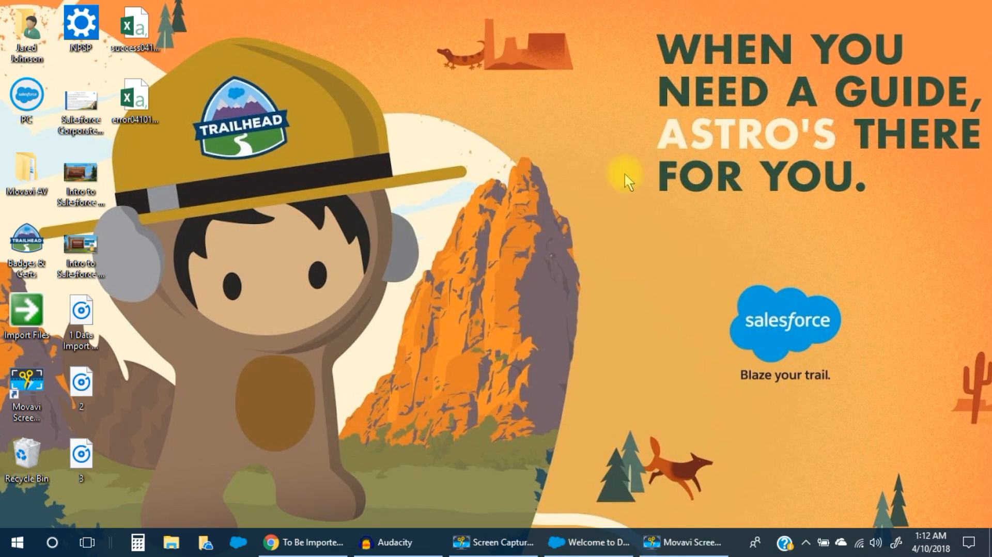
{"action": "left_click", "coordinate": [315, 545]}
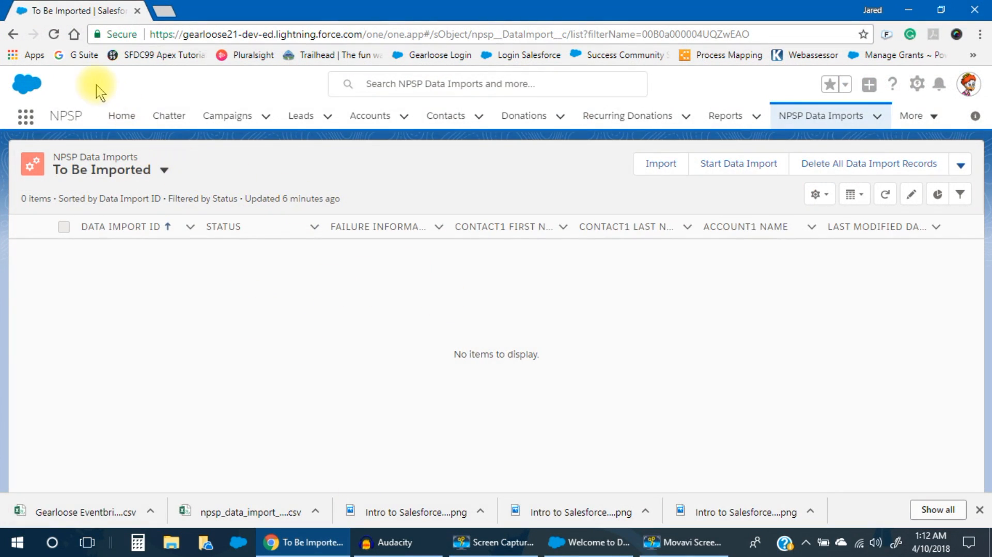
{"action": "left_click", "coordinate": [54, 34]}
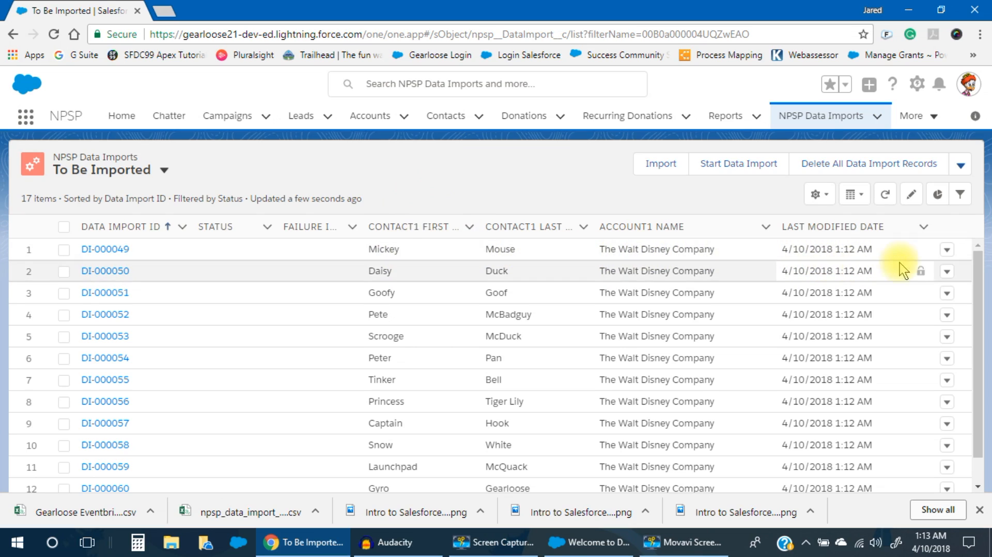
Open the first data import record for editing, review its field values without changing them, cancel, and look through the record list.
{"action": "left_click", "coordinate": [948, 249]}
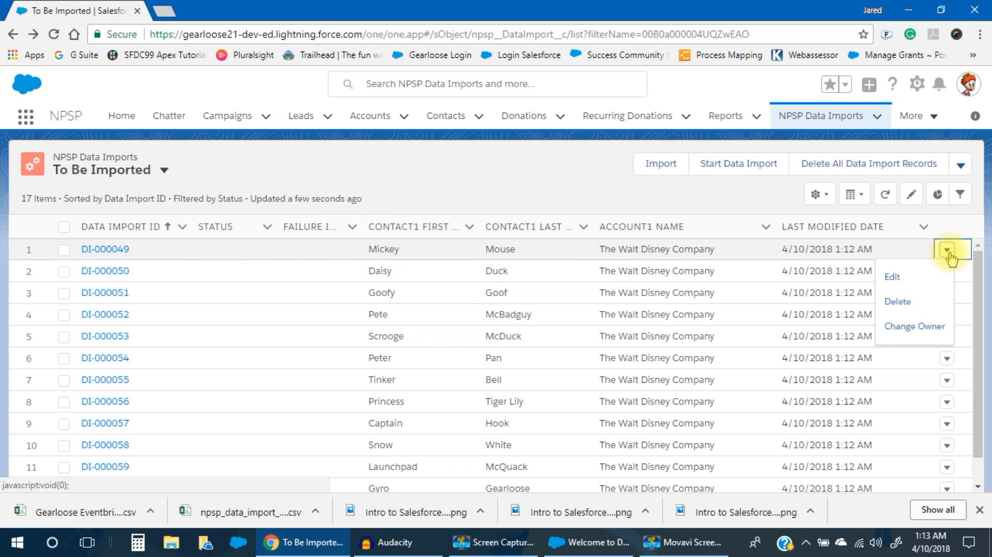
{"action": "left_click", "coordinate": [908, 280]}
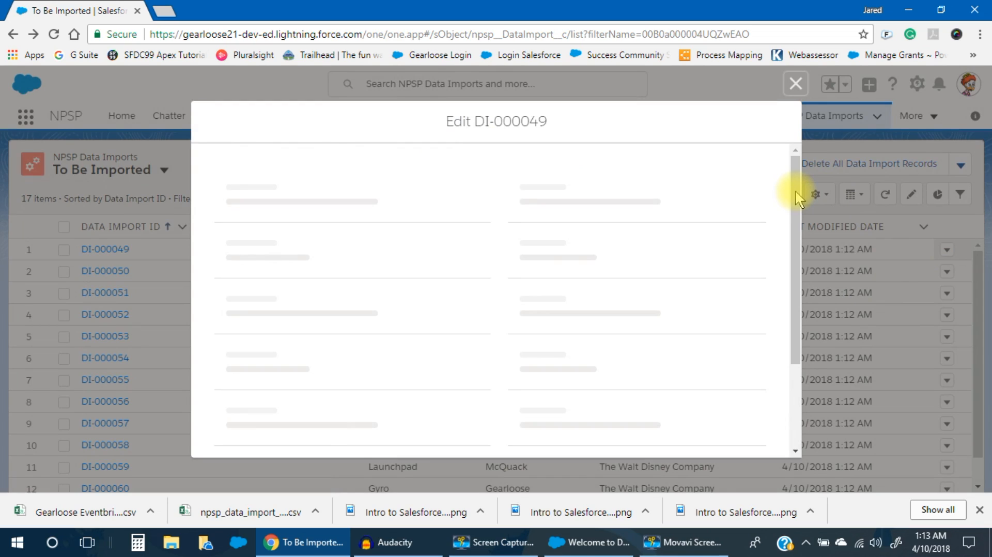
{"action": "scroll", "coordinate": [796, 191], "scroll_direction": "down", "scroll_amount": 5}
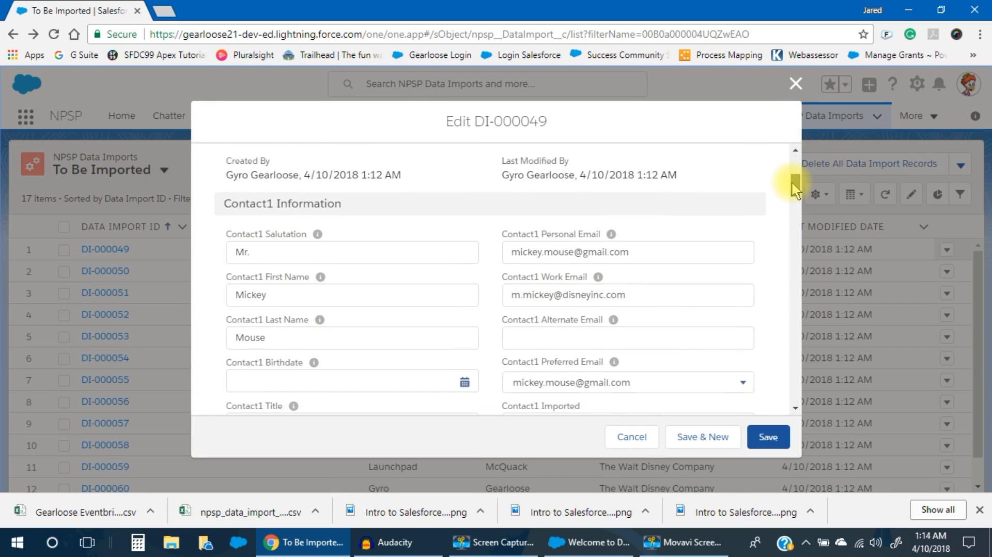
{"action": "left_click_drag", "start_coordinate": [792, 181], "coordinate": [789, 299]}
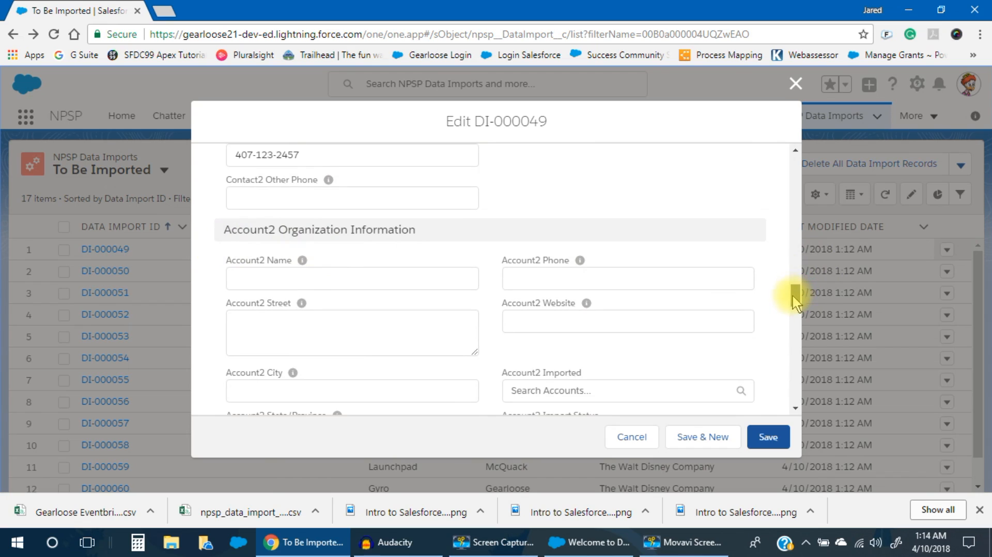
{"action": "left_click_drag", "start_coordinate": [792, 293], "coordinate": [789, 327]}
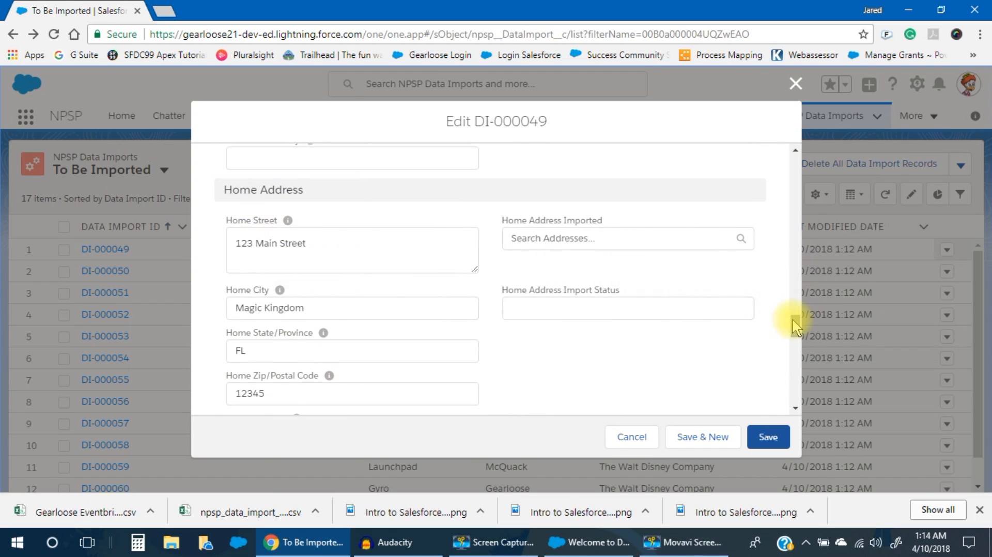
{"action": "left_click_drag", "start_coordinate": [795, 320], "coordinate": [795, 398]}
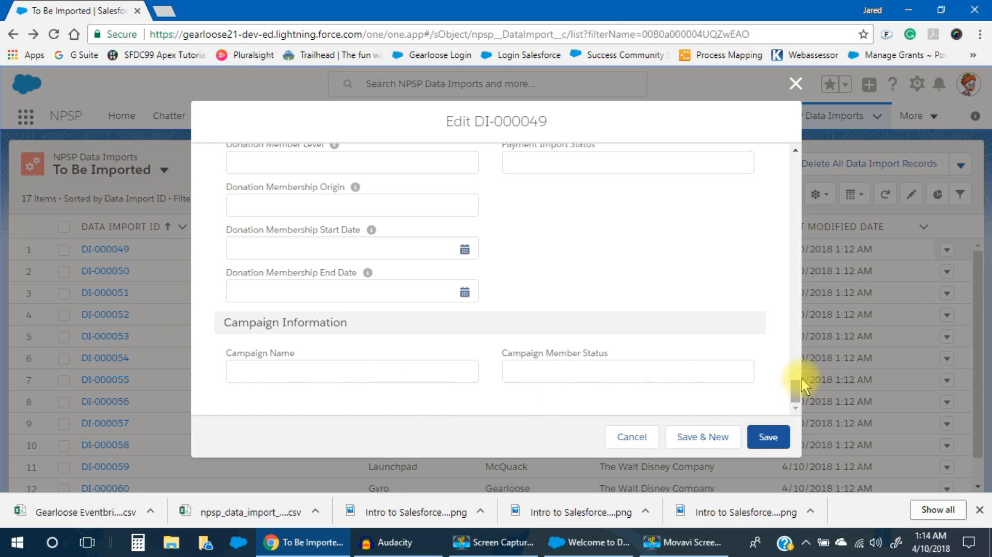
{"action": "left_click_drag", "start_coordinate": [795, 390], "coordinate": [791, 155]}
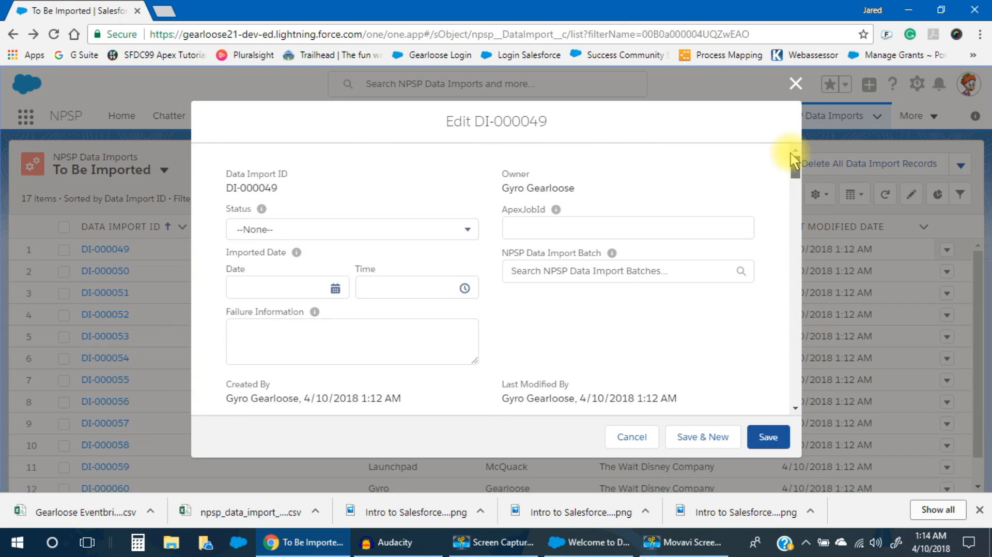
{"action": "left_click", "coordinate": [636, 440]}
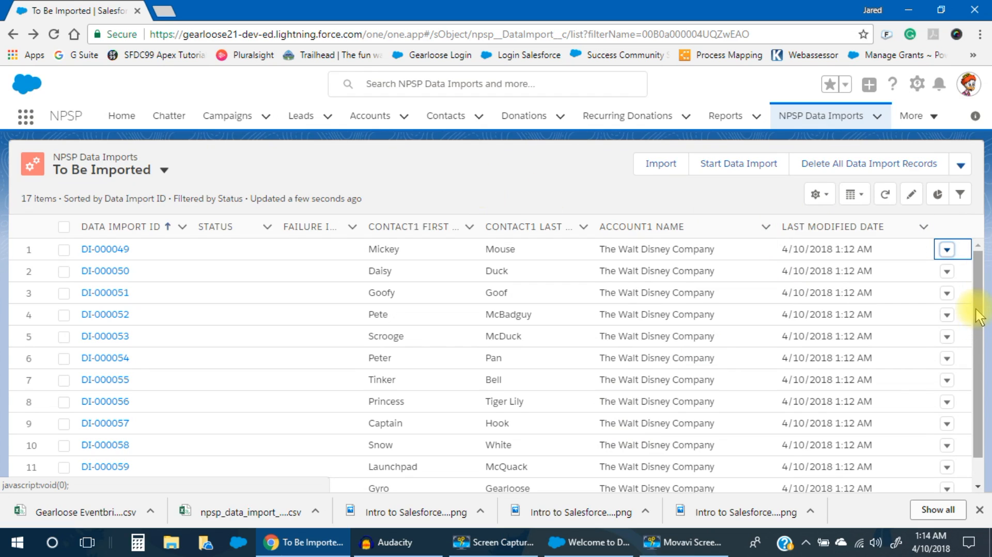
{"action": "left_click_drag", "start_coordinate": [975, 310], "coordinate": [988, 412]}
{"action": "scroll", "coordinate": [724, 362], "scroll_direction": "up", "scroll_amount": 3}
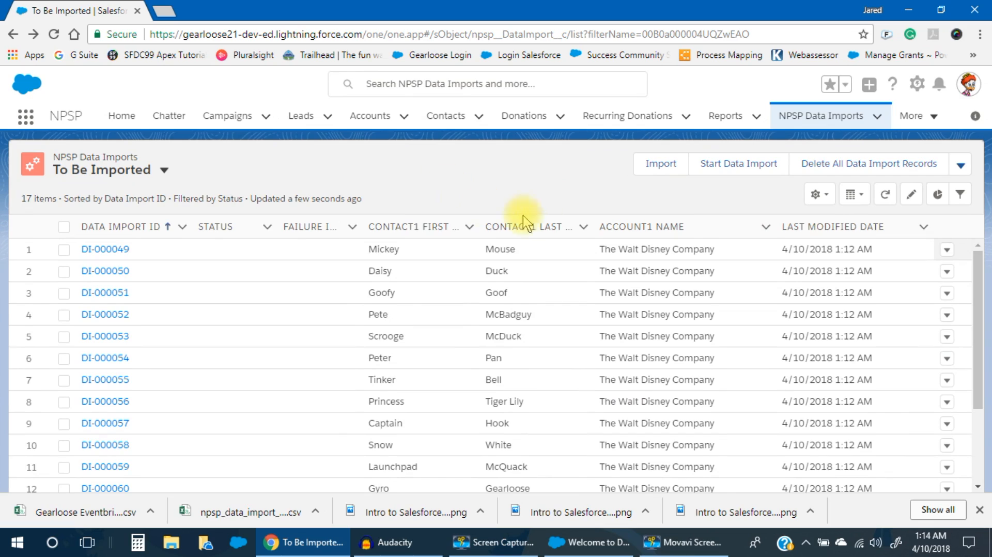
Open the NPSP Data Import start page and its configuration options for editing.
{"action": "left_click", "coordinate": [744, 168]}
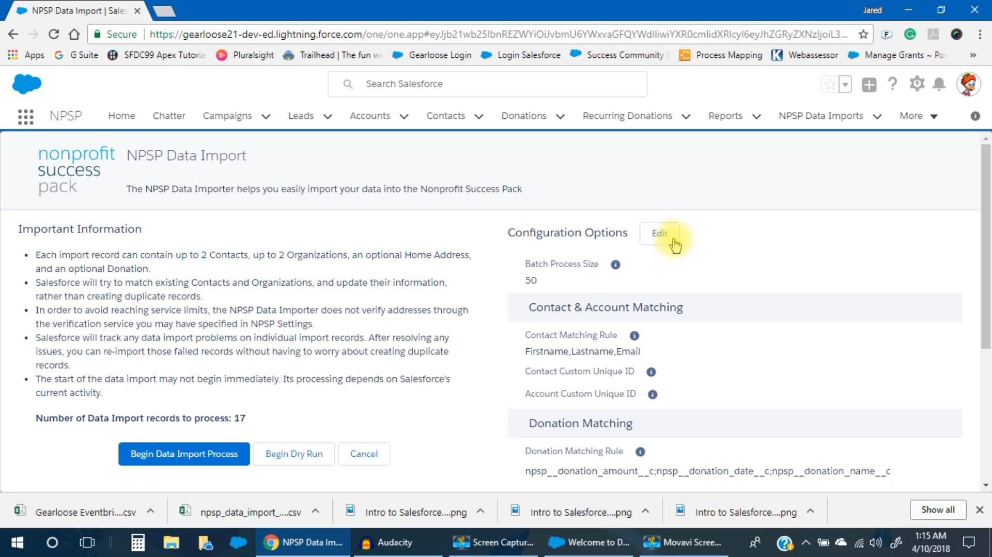
{"action": "left_click", "coordinate": [660, 234]}
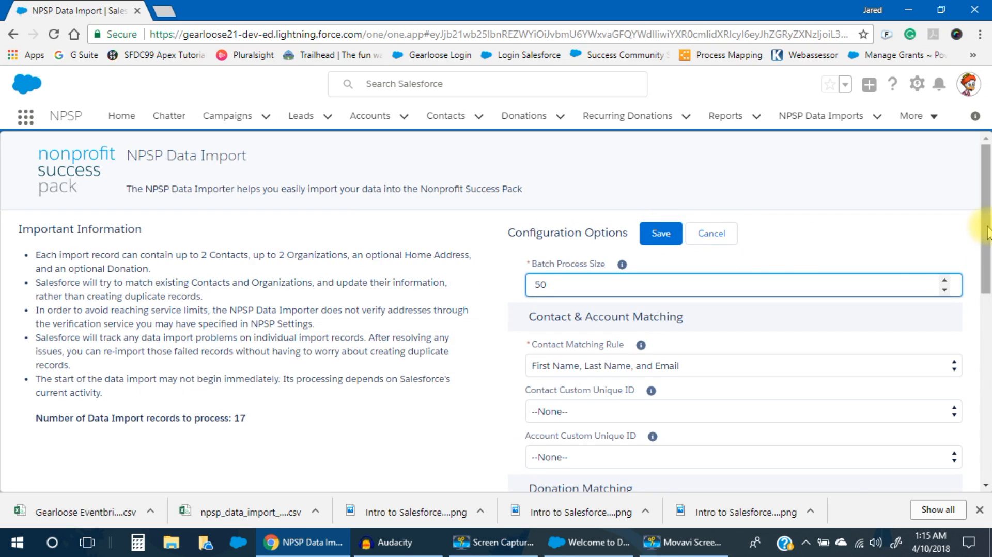
{"action": "left_click_drag", "start_coordinate": [988, 232], "coordinate": [988, 258]}
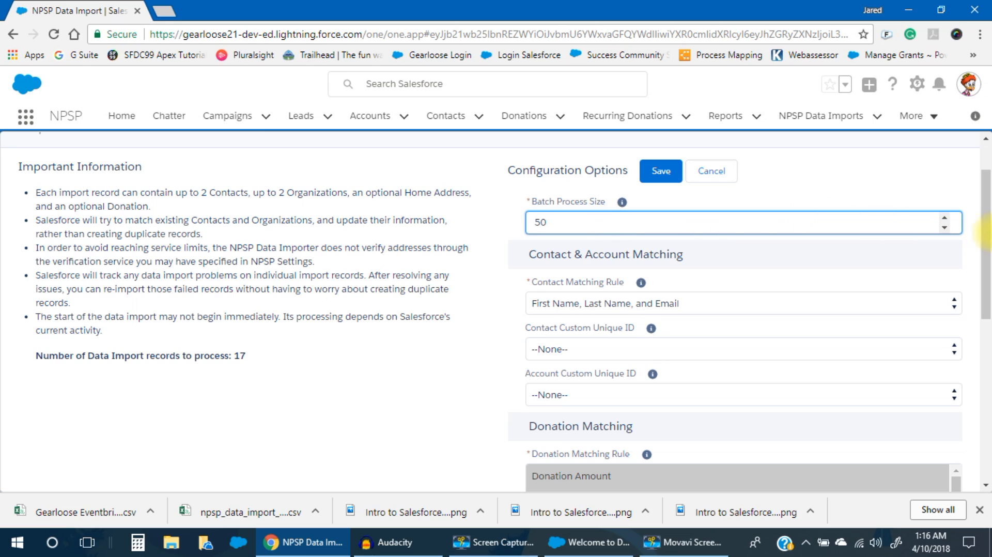
Choose First Name, Last Name, and Email as the Contact Matching Rule.
{"action": "scroll", "coordinate": [987, 228], "scroll_direction": "down", "scroll_amount": 3}
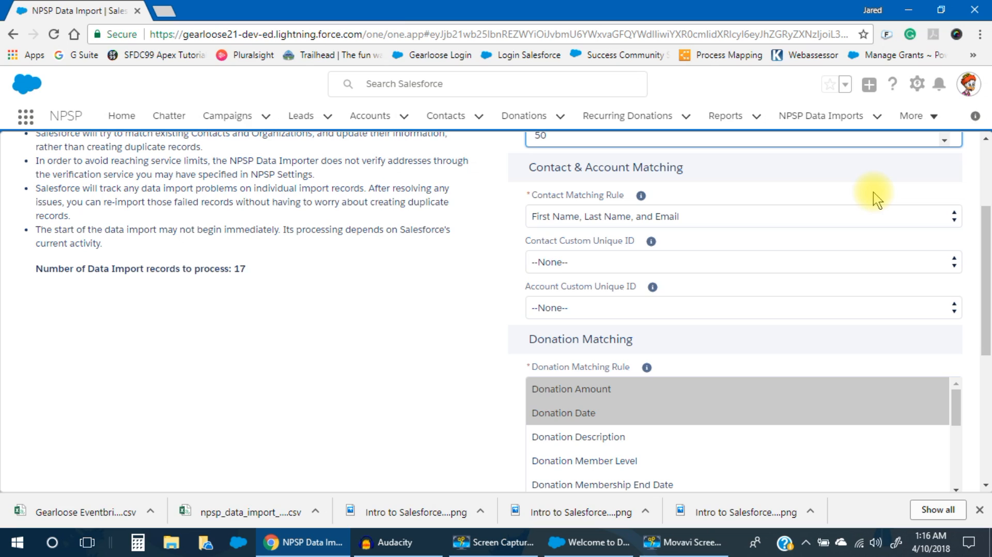
{"action": "left_click", "coordinate": [954, 223]}
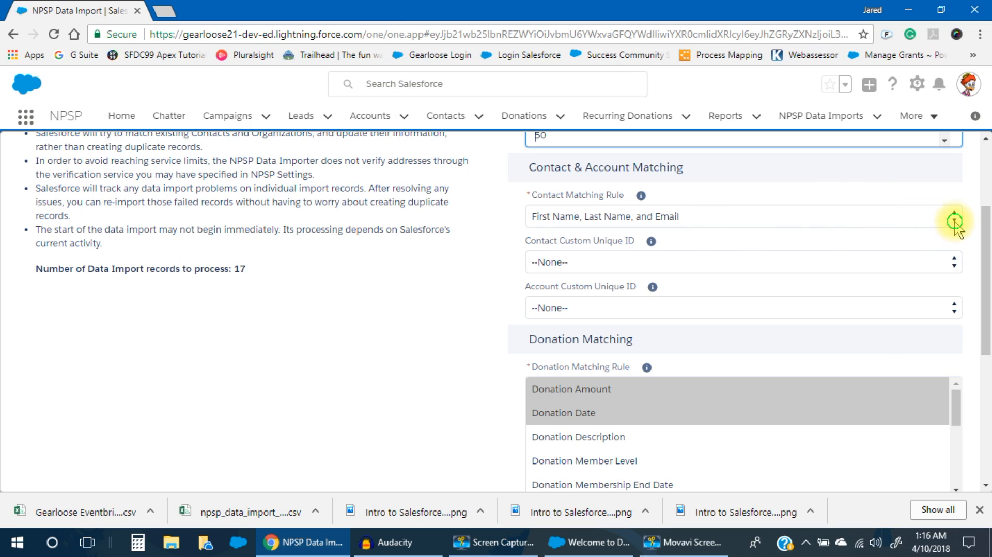
{"action": "left_click", "coordinate": [885, 216]}
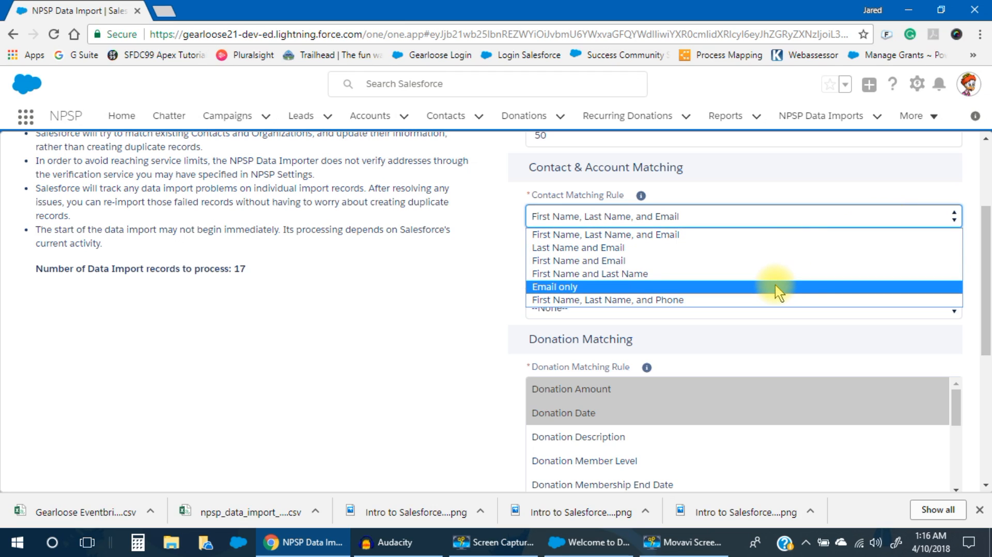
{"action": "left_click", "coordinate": [766, 238]}
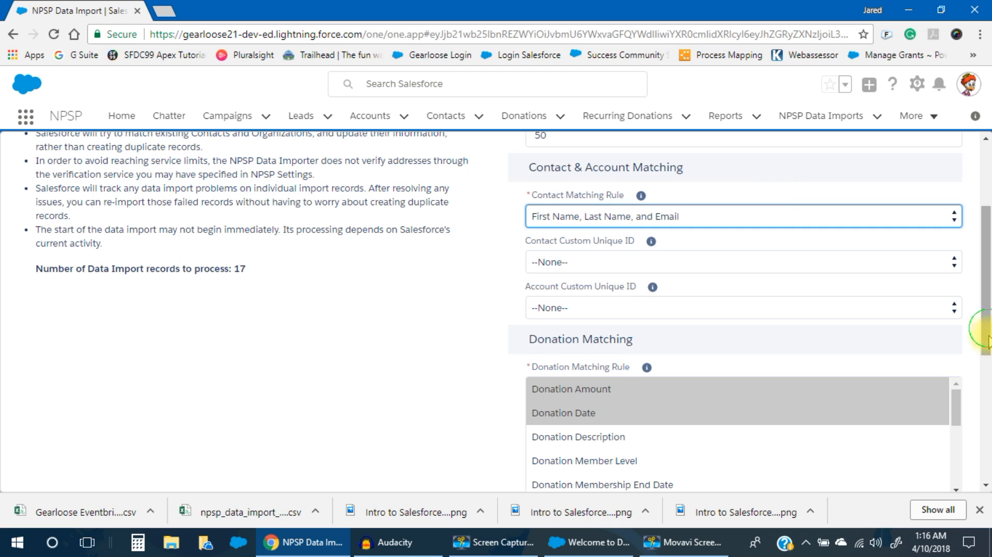
Examine the Donation Matching Rule options, the matching behavior, and the remaining donation and extensibility settings.
{"action": "left_click_drag", "start_coordinate": [985, 332], "coordinate": [985, 395]}
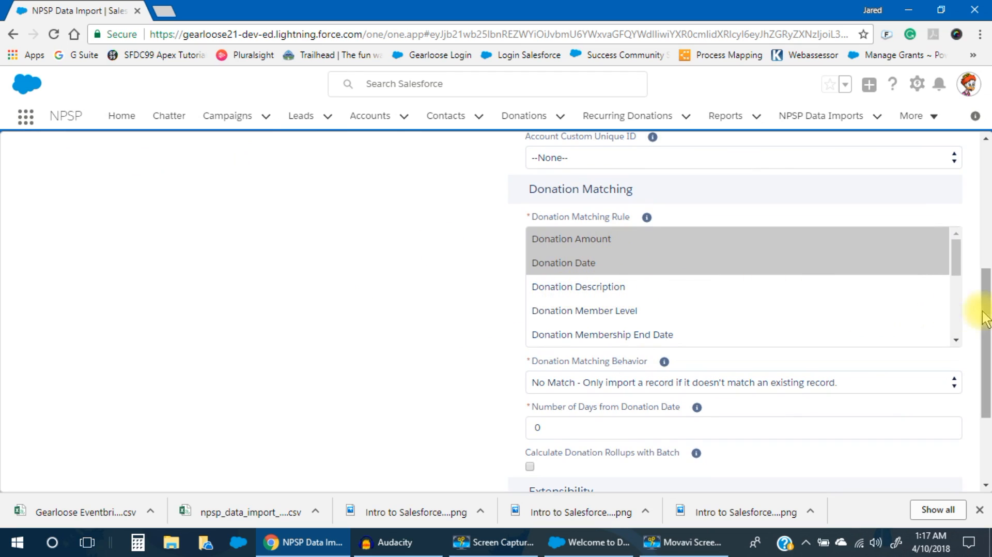
{"action": "left_click_drag", "start_coordinate": [954, 258], "coordinate": [957, 311]}
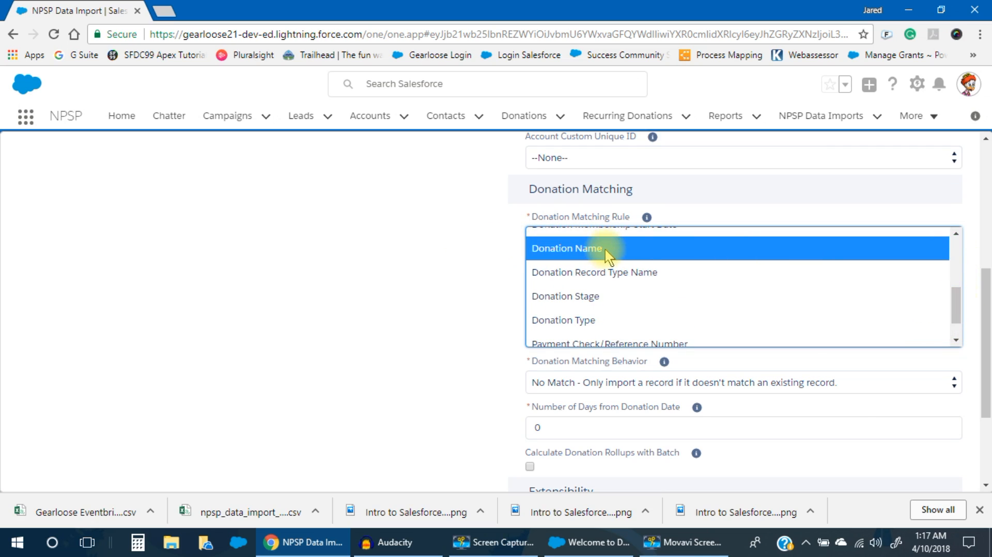
{"action": "left_click_drag", "start_coordinate": [956, 307], "coordinate": [955, 253]}
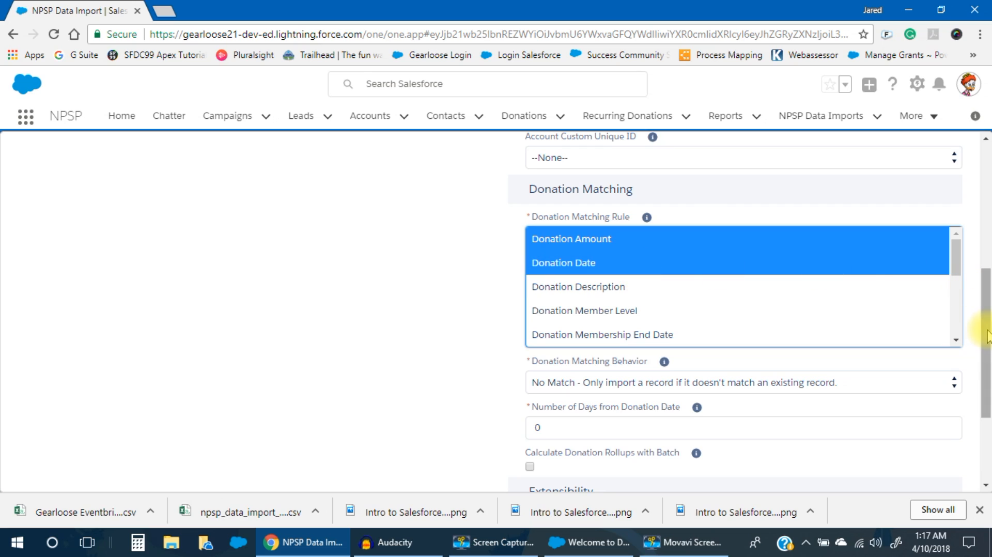
{"action": "left_click_drag", "start_coordinate": [986, 337], "coordinate": [987, 339]}
{"action": "scroll", "coordinate": [984, 341], "scroll_direction": "down", "scroll_amount": 3}
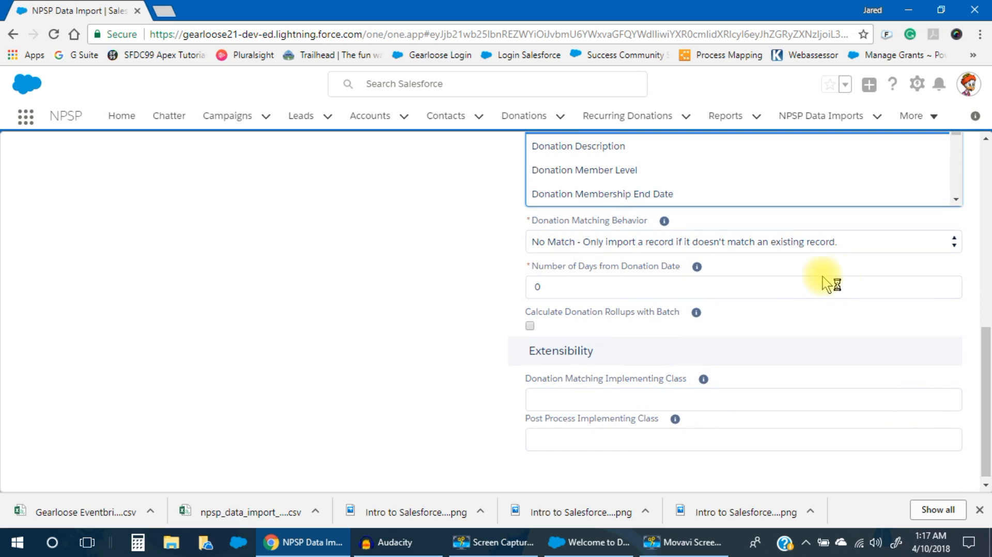
Save the configuration options, run the NPSP data import process on the pending records, and close the completed import.
{"action": "scroll", "coordinate": [825, 283], "scroll_direction": "up", "scroll_amount": 10}
{"action": "left_click", "coordinate": [663, 236]}
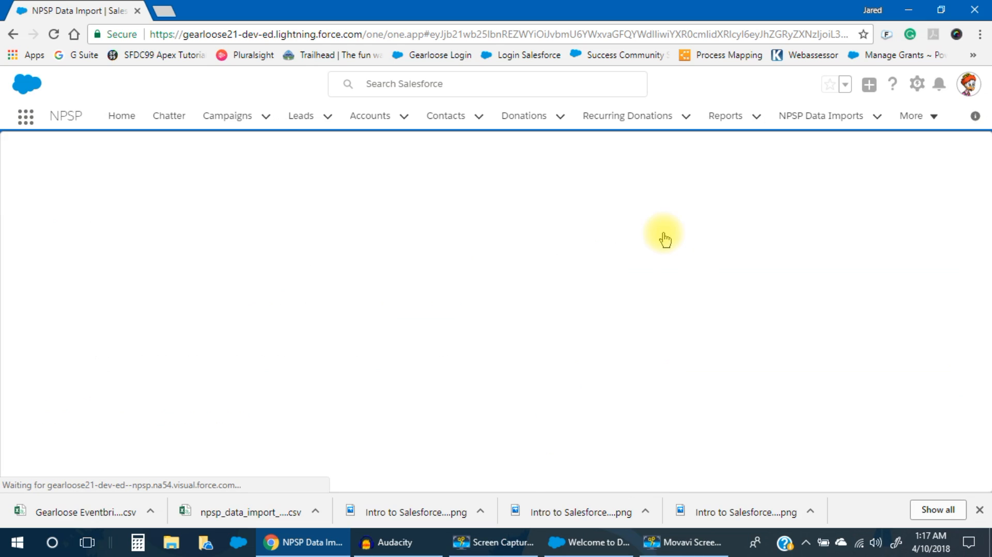
{"action": "scroll", "coordinate": [465, 289], "scroll_direction": "down", "scroll_amount": 1}
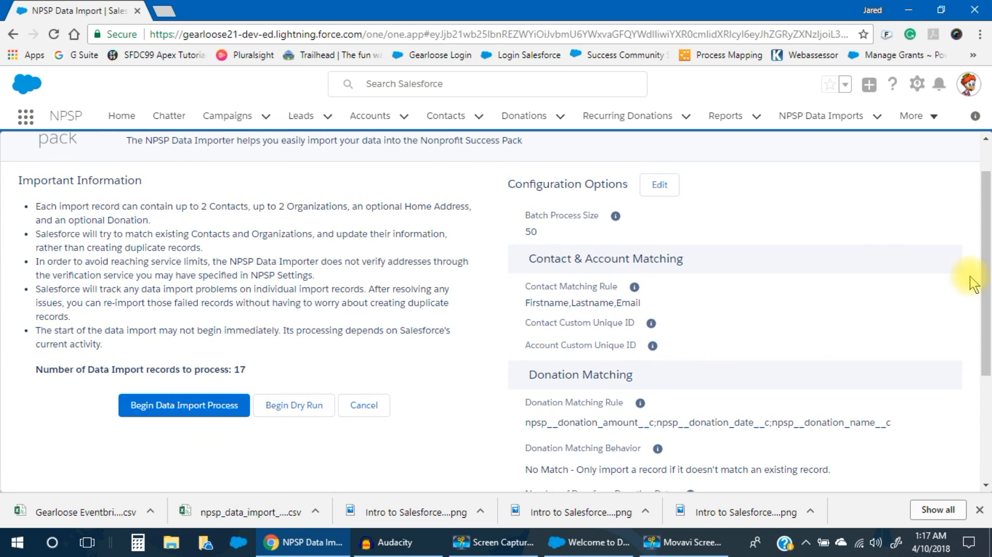
{"action": "scroll", "coordinate": [986, 278], "scroll_direction": "down", "scroll_amount": 1}
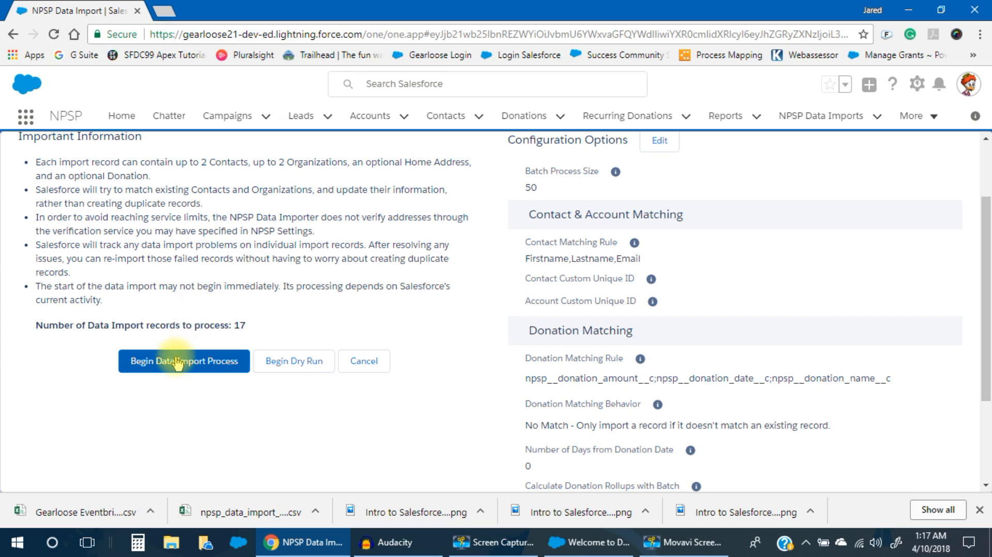
{"action": "left_click", "coordinate": [176, 367]}
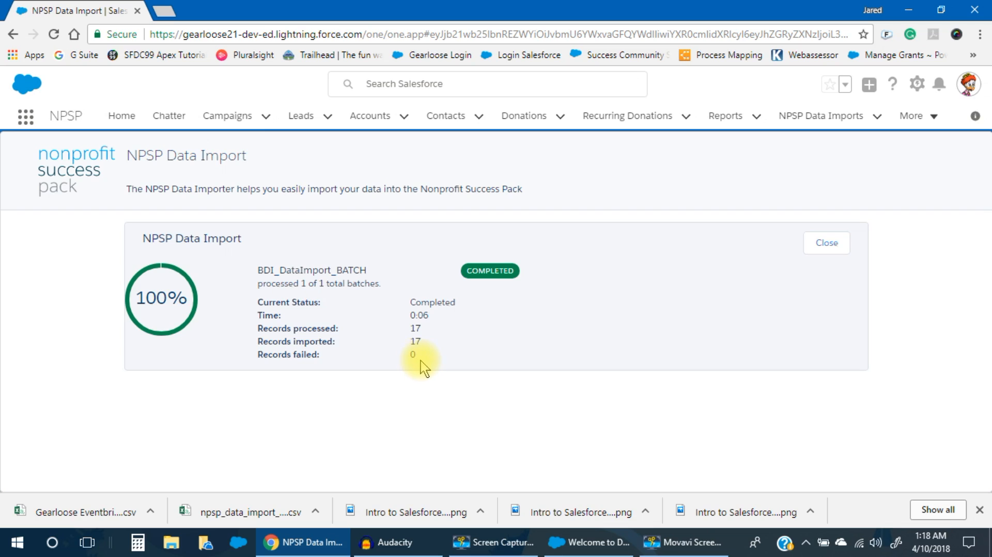
{"action": "left_click", "coordinate": [828, 245]}
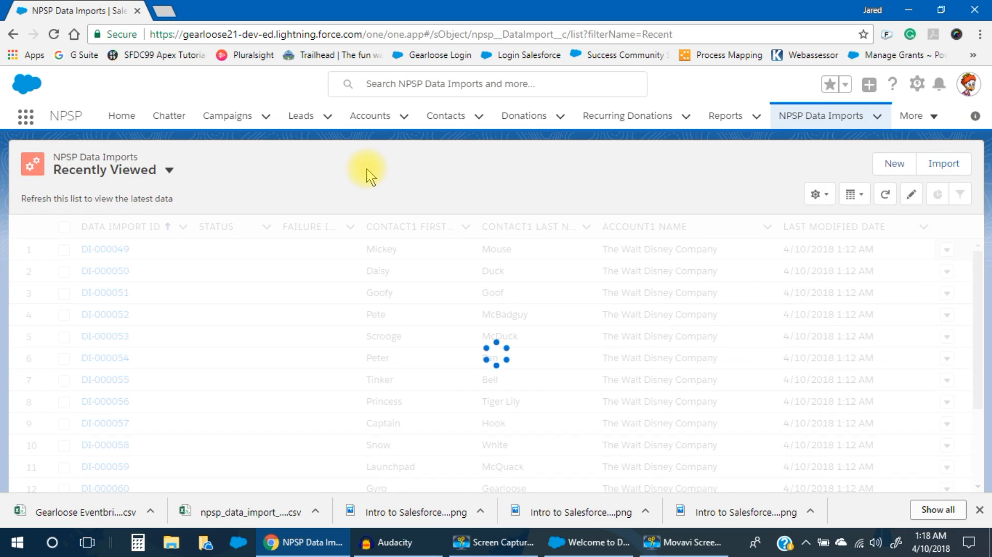
Check the data import records in the To Be Imported and Succesfully Imported list views.
{"action": "left_click", "coordinate": [171, 173]}
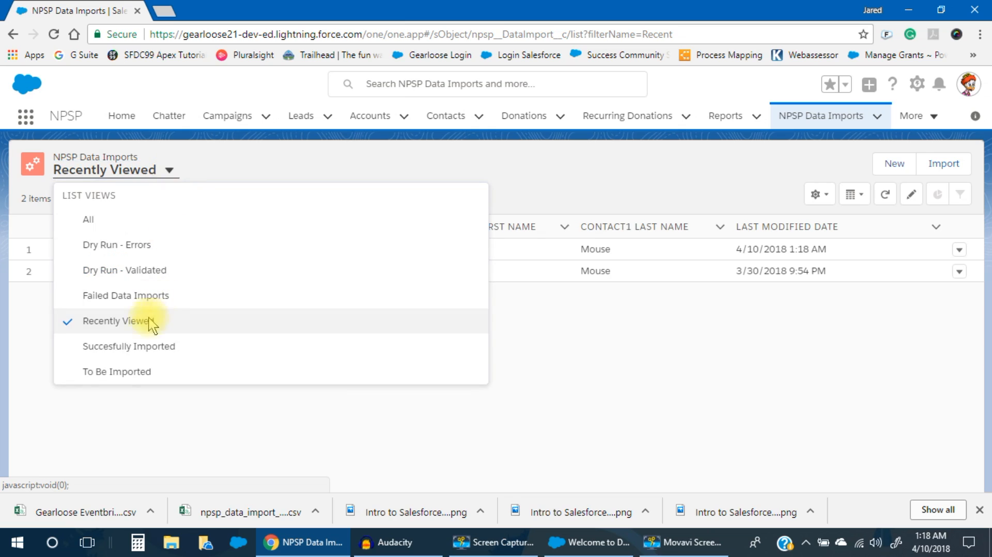
{"action": "left_click", "coordinate": [122, 372]}
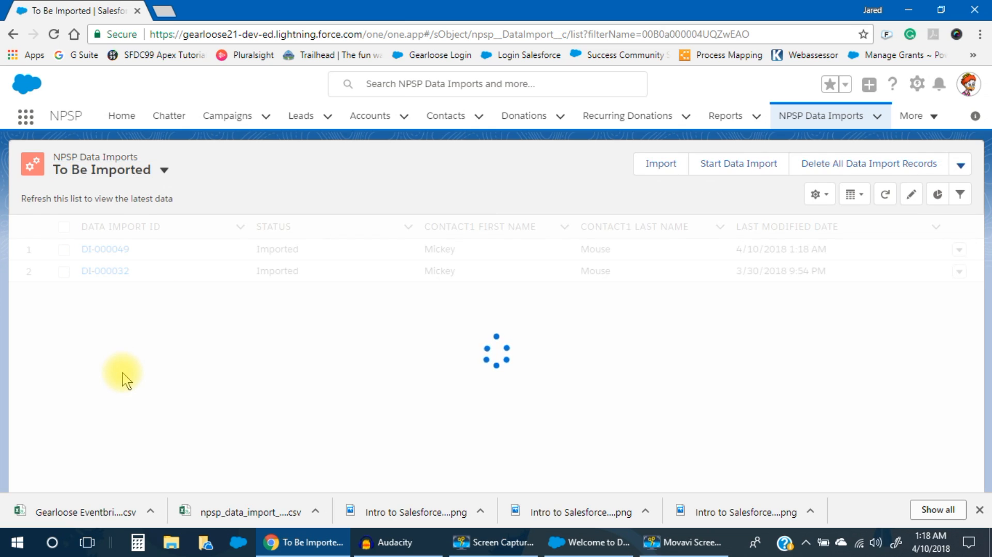
{"action": "left_click", "coordinate": [165, 172]}
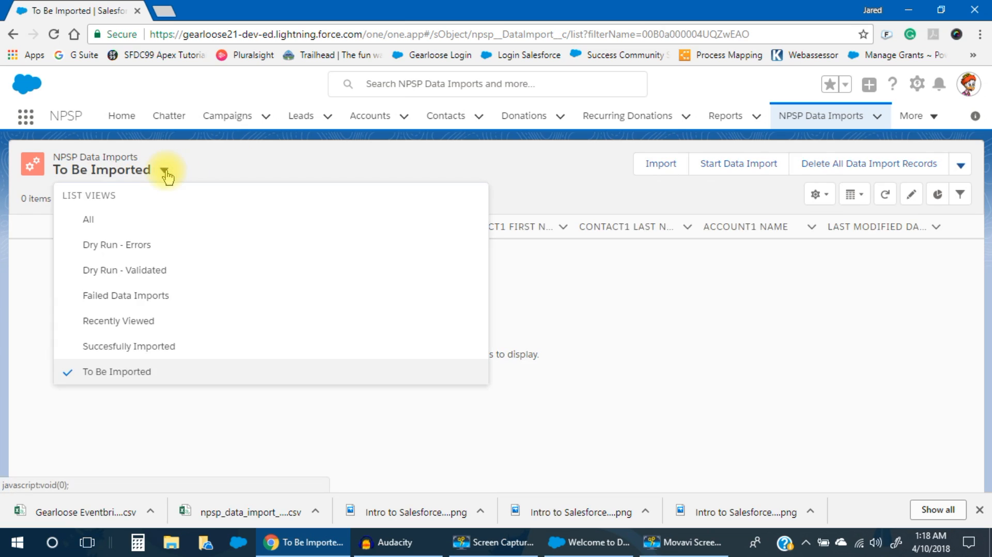
{"action": "left_click", "coordinate": [147, 347]}
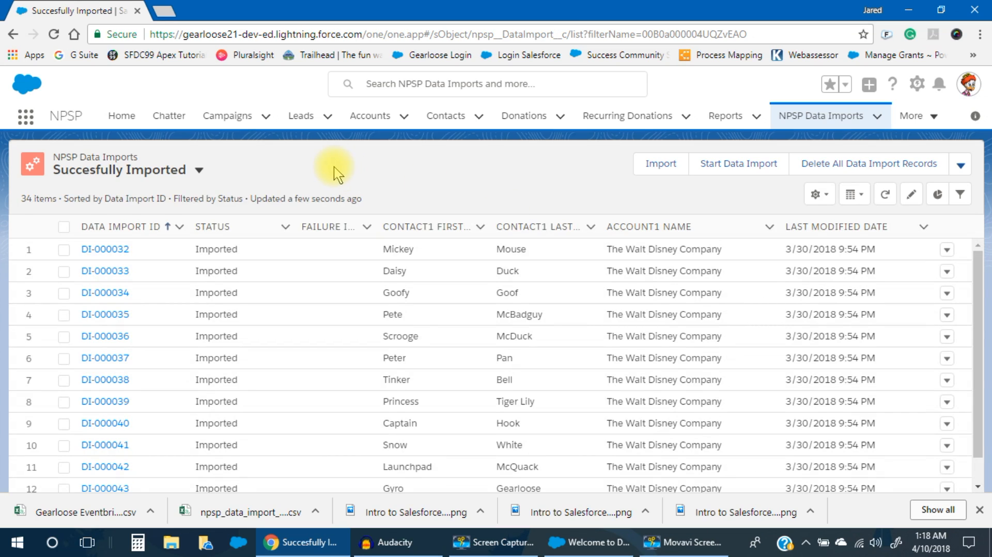
{"action": "left_click", "coordinate": [199, 172]}
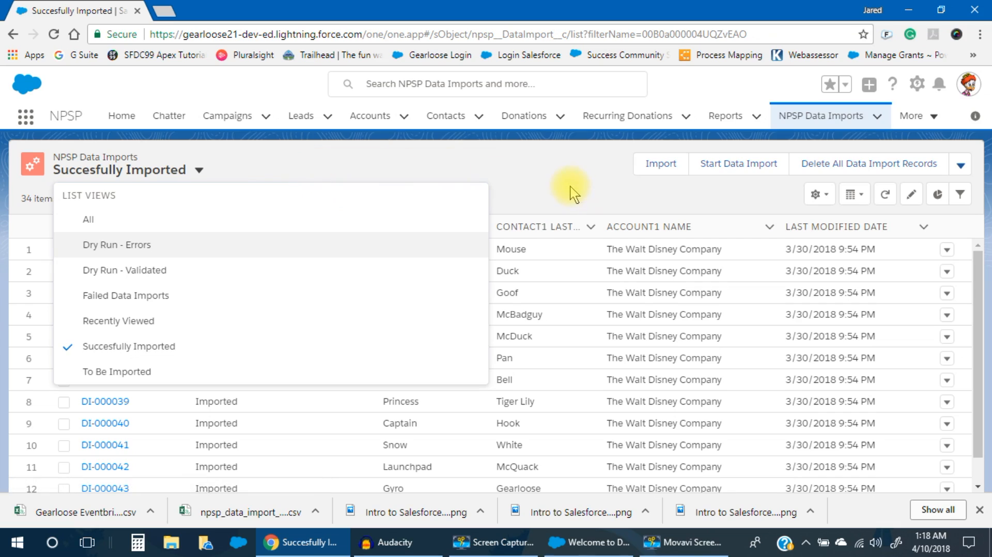
{"action": "key", "text": "Escape"}
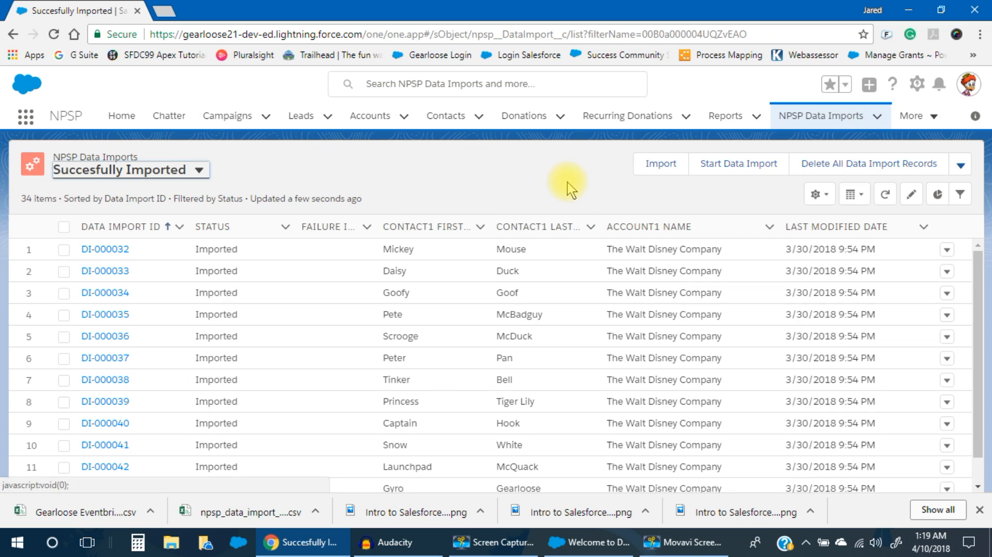